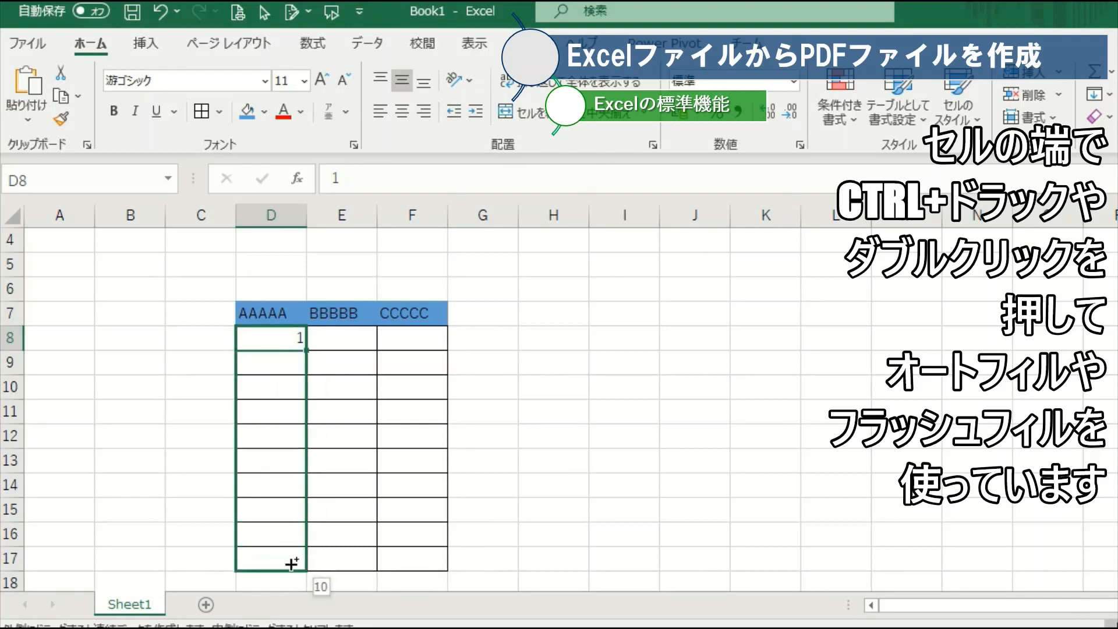
Enter 10 and 20 in cells E8 and E9 and extend the series down the BBBBB column to row 17.
click(367, 339)
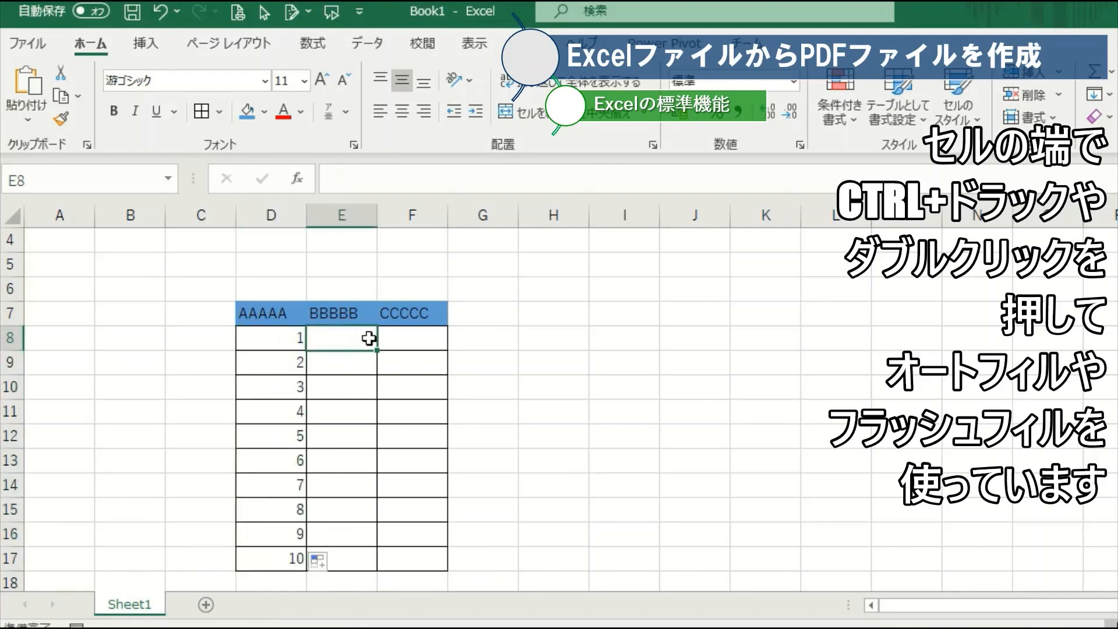
text(10)
key(Return)
key(Return)
text(2)
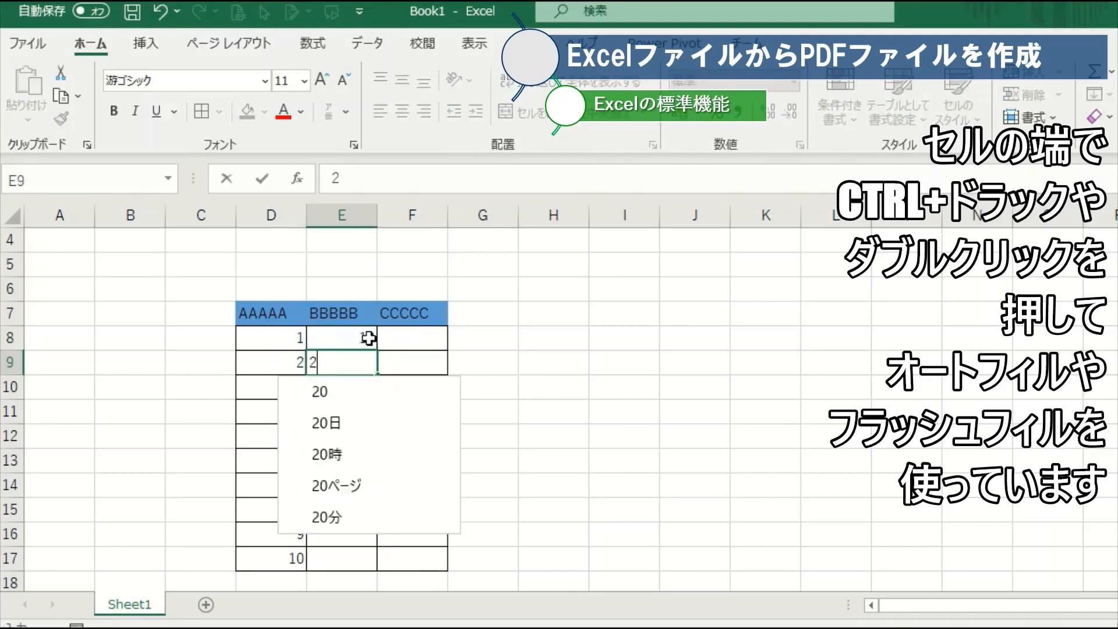
text(0)
key(Return)
key(Return)
drag(369, 337, 365, 357)
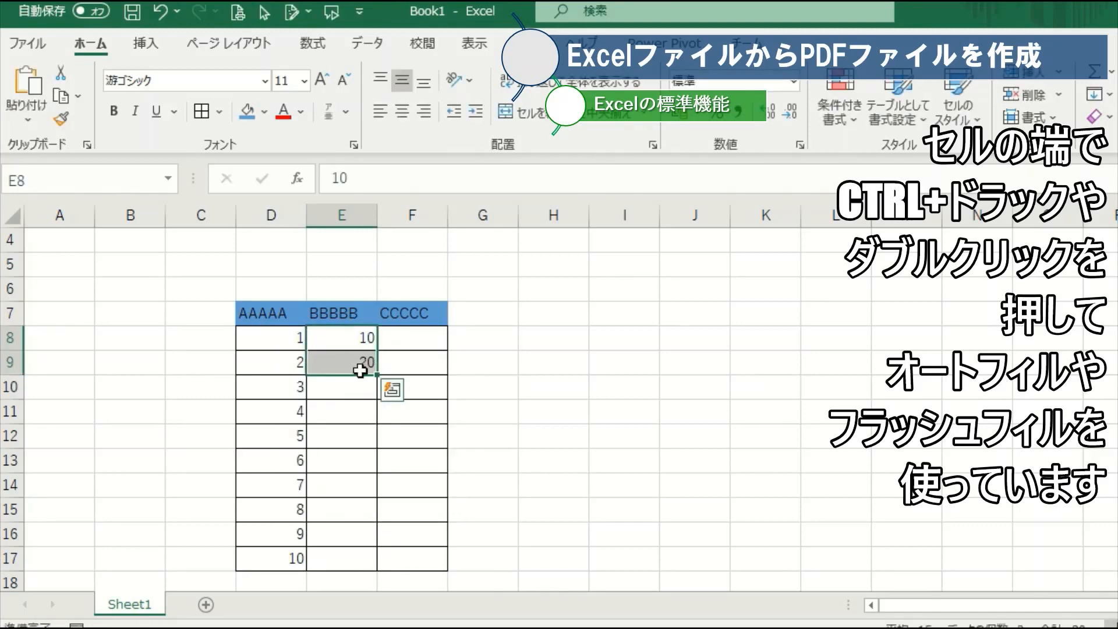
double_click(377, 372)
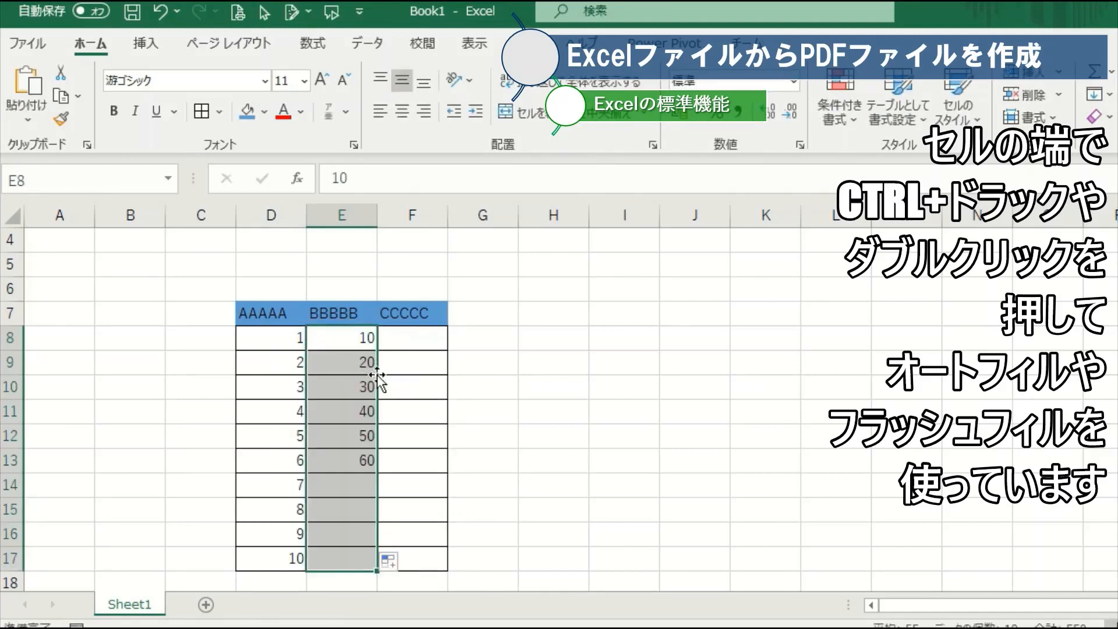
Enter 100 and 300 in cells F8 and F9 and extend the series down the CCCCC column to row 17.
click(411, 340)
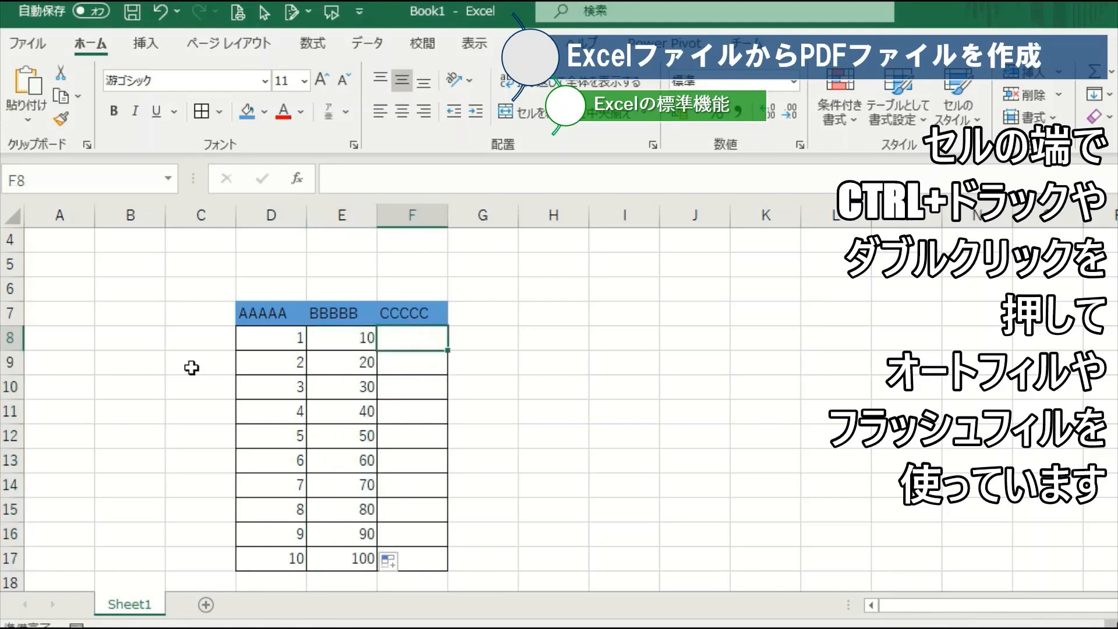
text(100)
key(Return)
key(Return)
text(300)
key(Return)
key(Return)
drag(400, 341, 440, 370)
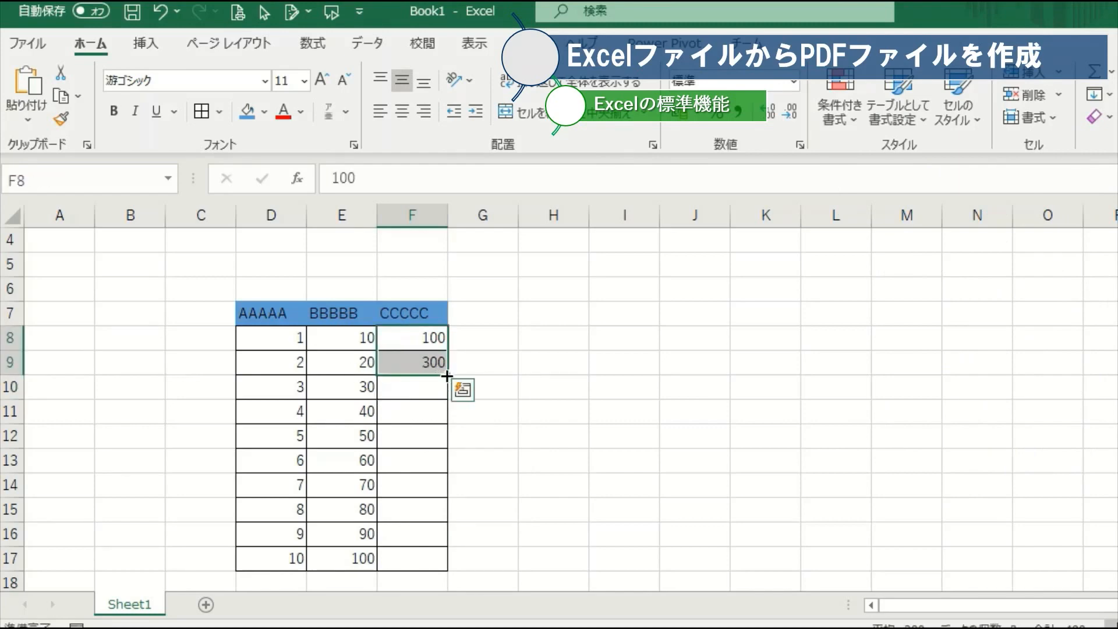
double_click(446, 376)
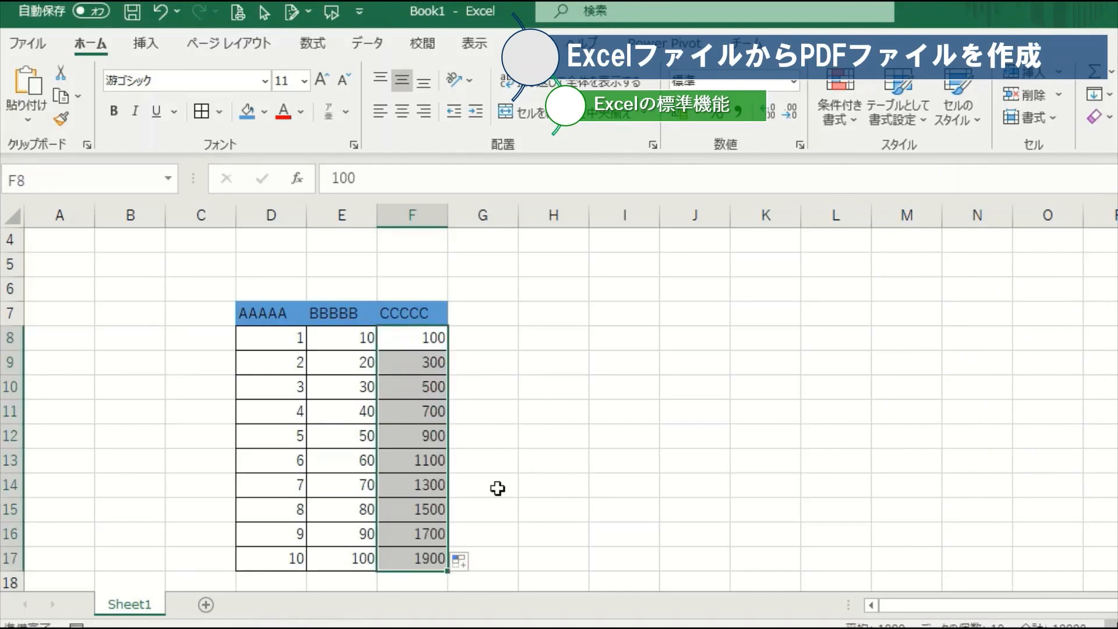
click(558, 505)
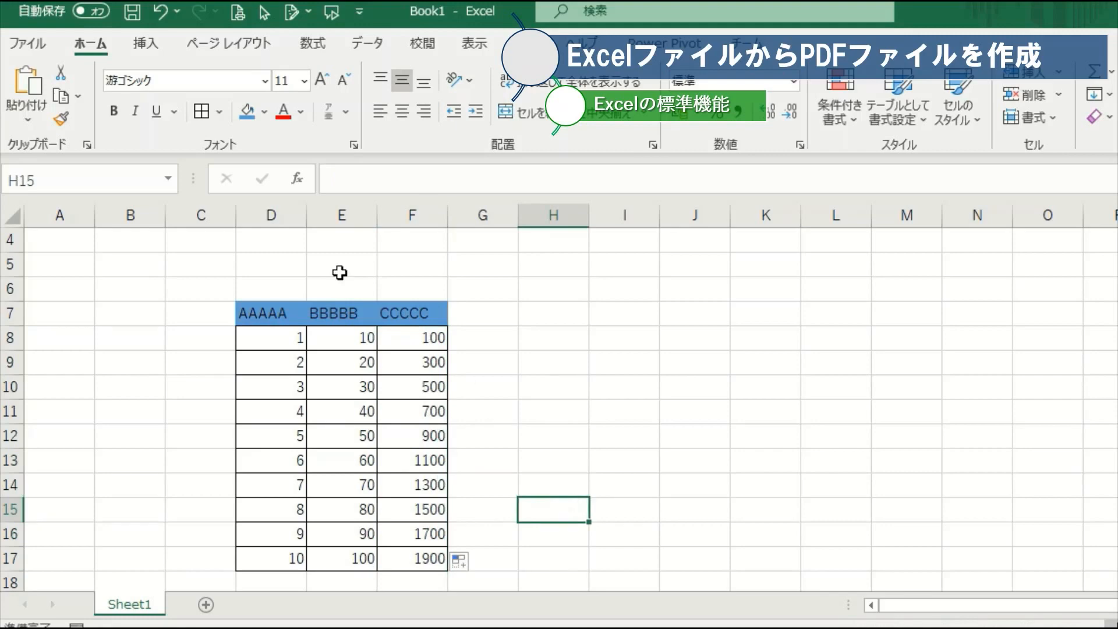
Export the workbook to the desktop as Book1.pdf with standard optimization, set to open after publishing.
click(32, 43)
click(88, 437)
click(573, 263)
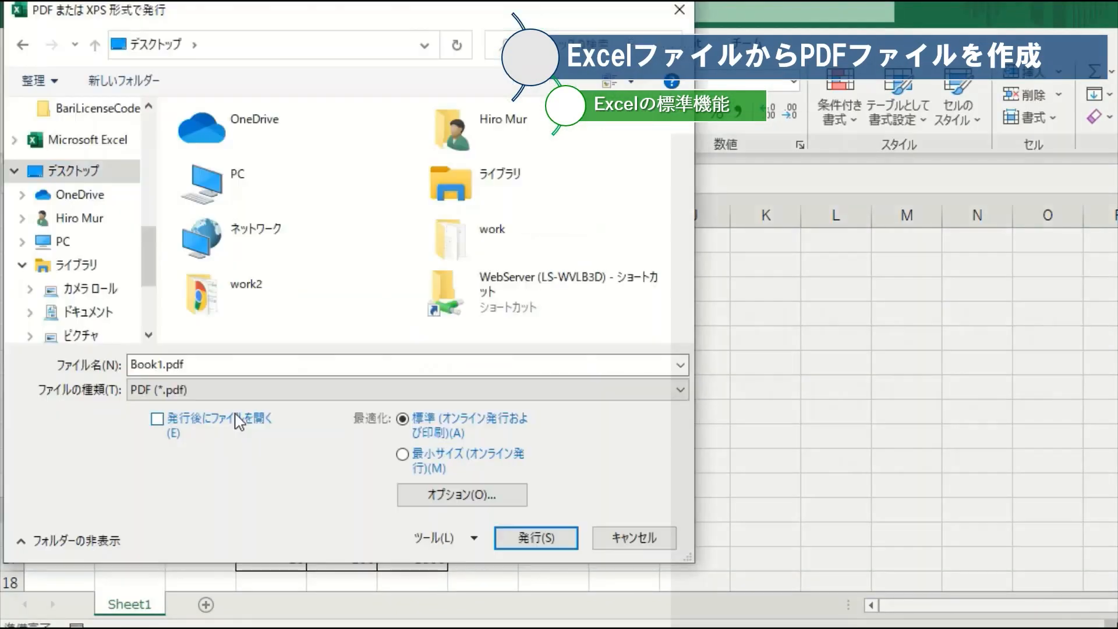
click(239, 419)
click(513, 537)
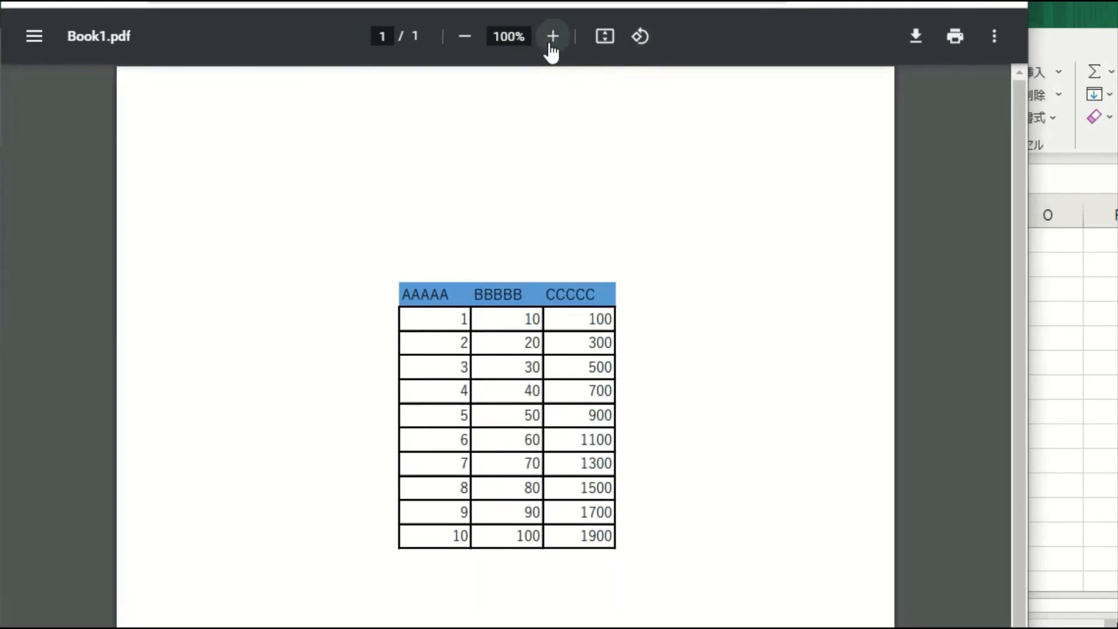
Check the table layout in the exported Book1.pdf at 125% zoom, then return to the workbook.
scroll(609, 294, down, 5)
scroll(603, 305, up, 5)
click(553, 36)
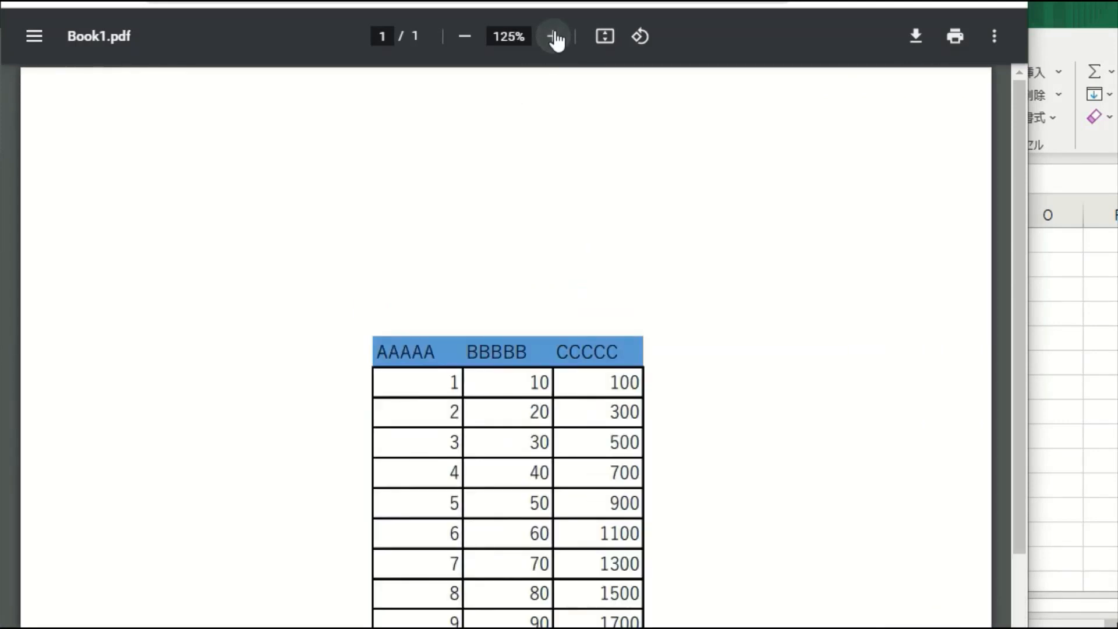
click(1060, 431)
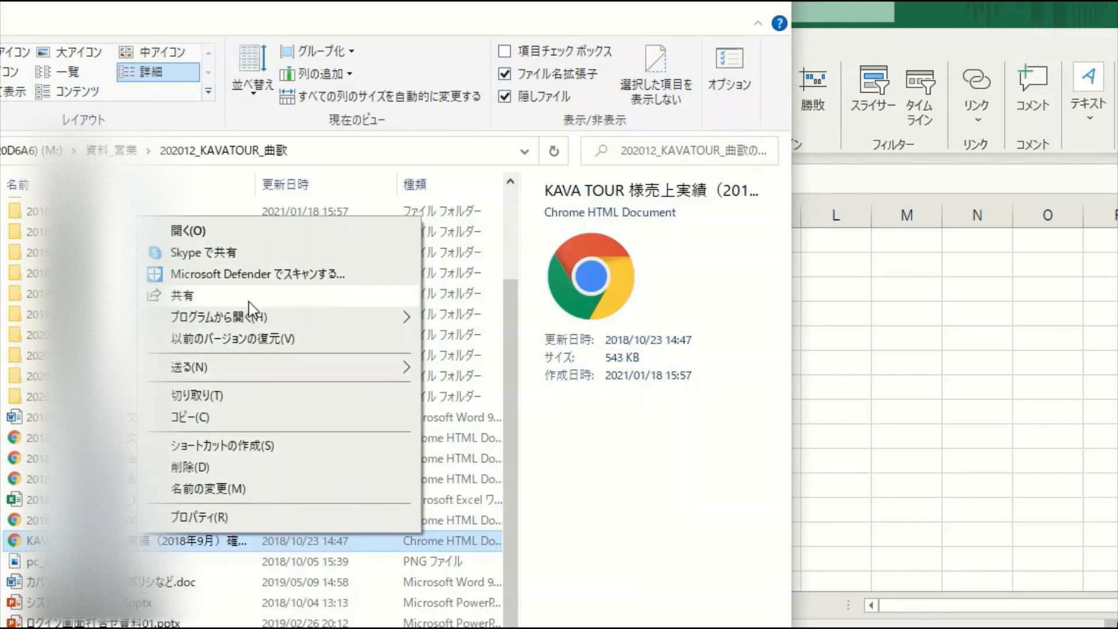
Open the selected KAVA TOUR sales results PDF with Word, without making Word the default app.
mouse_move(259, 317)
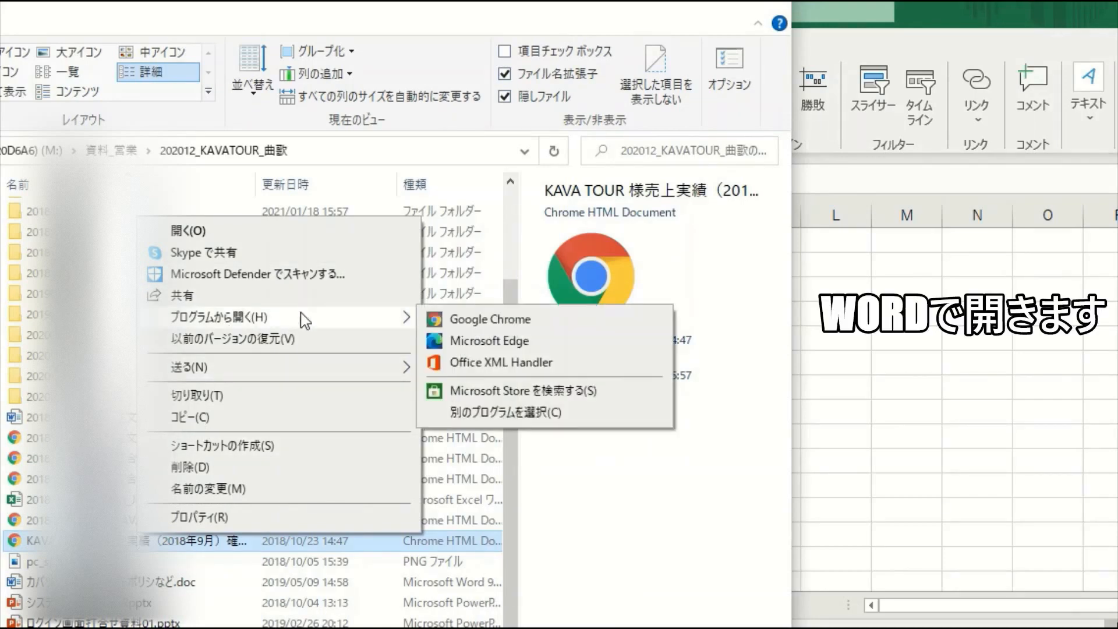
click(505, 412)
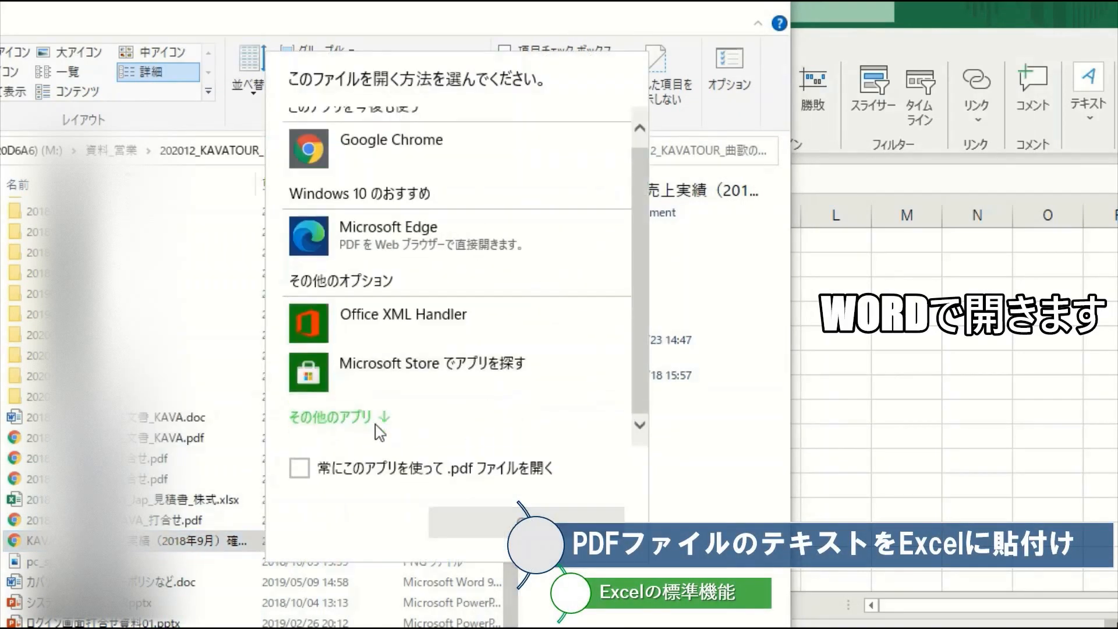
click(375, 425)
scroll(367, 349, down, 5)
click(326, 274)
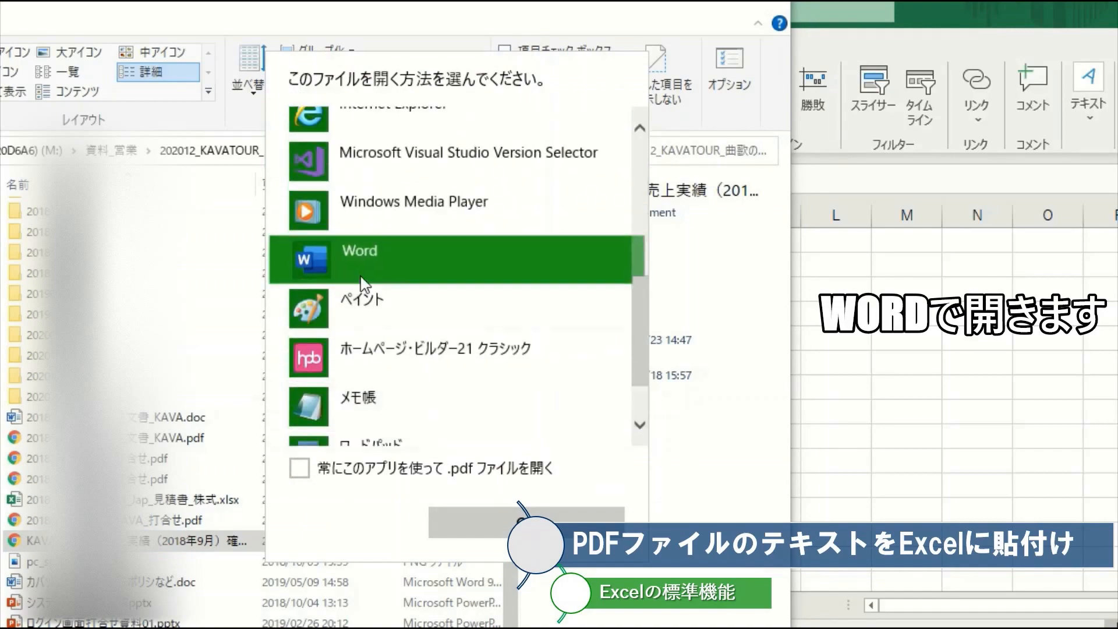
click(471, 517)
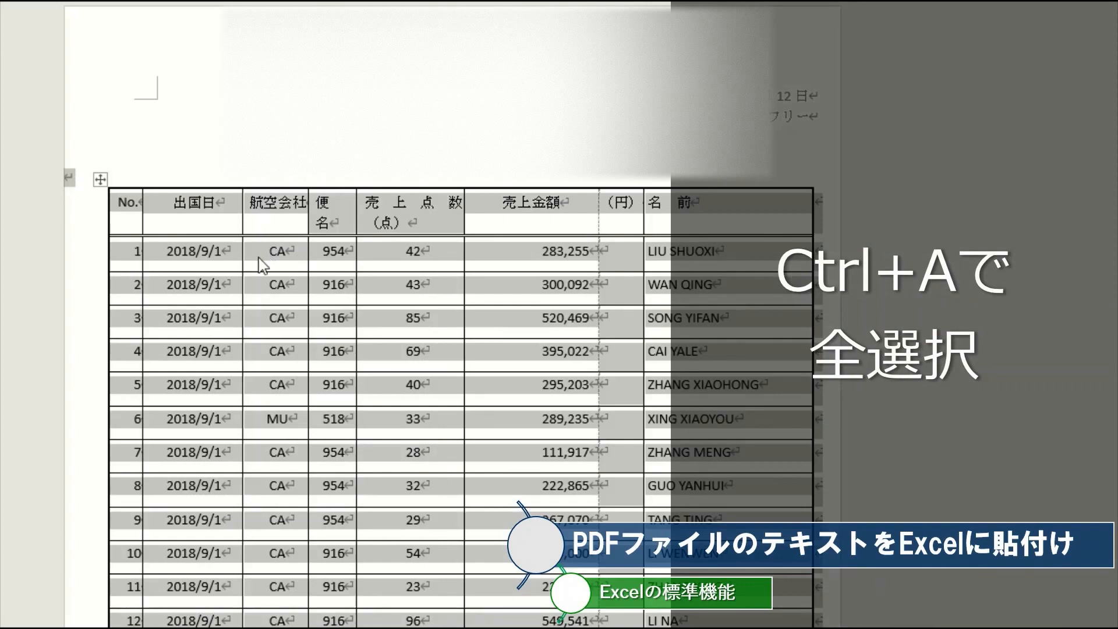
Select the entire converted document in Word and copy it.
scroll(320, 298, down, 5)
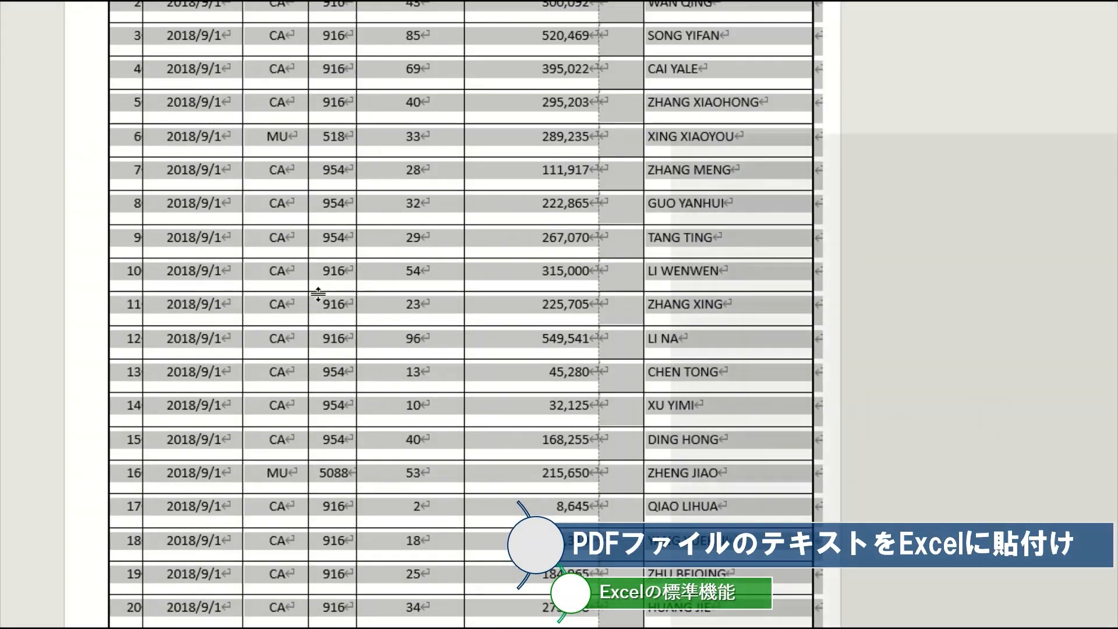
click(321, 338)
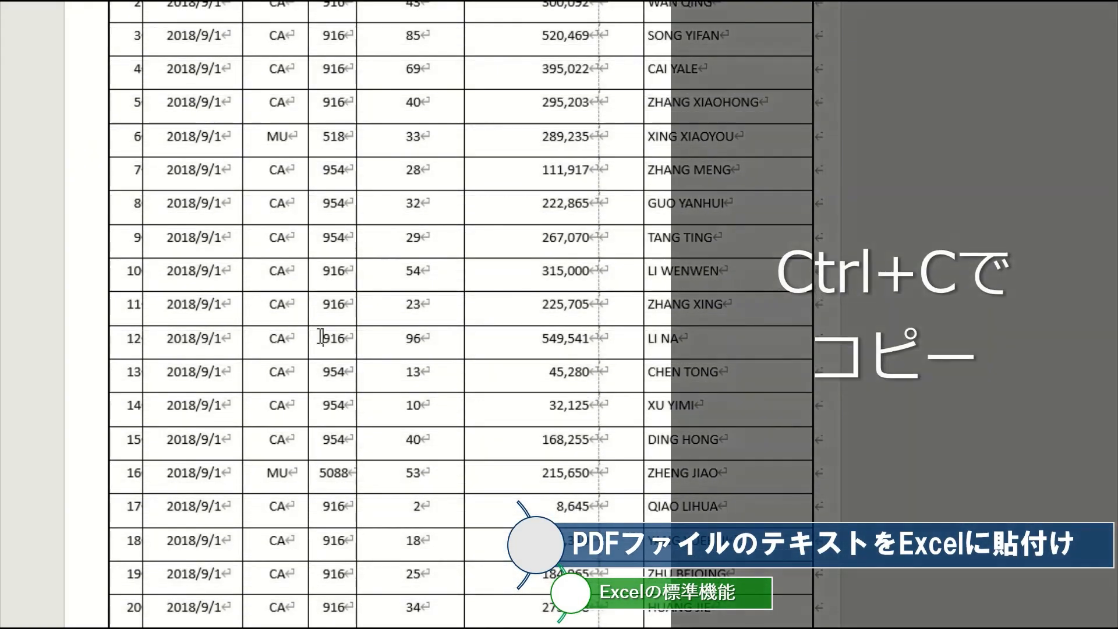
key(ctrl+a)
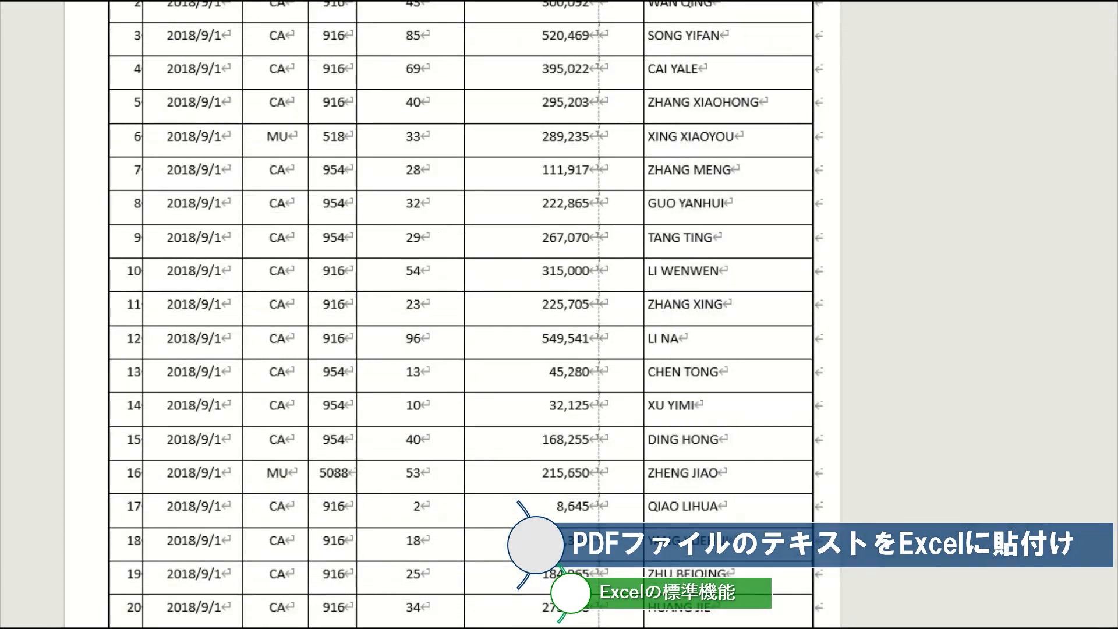
Switch to Excel and paste the copied table at cell C3 without its source formatting.
key(alt+Tab)
click(186, 280)
right_click(186, 280)
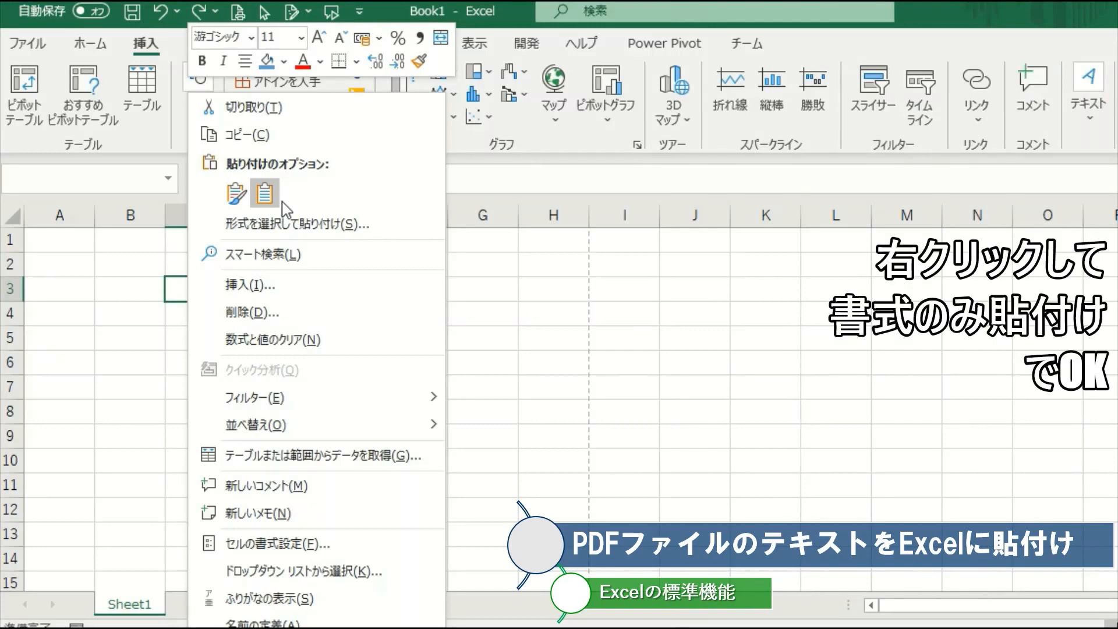
click(288, 224)
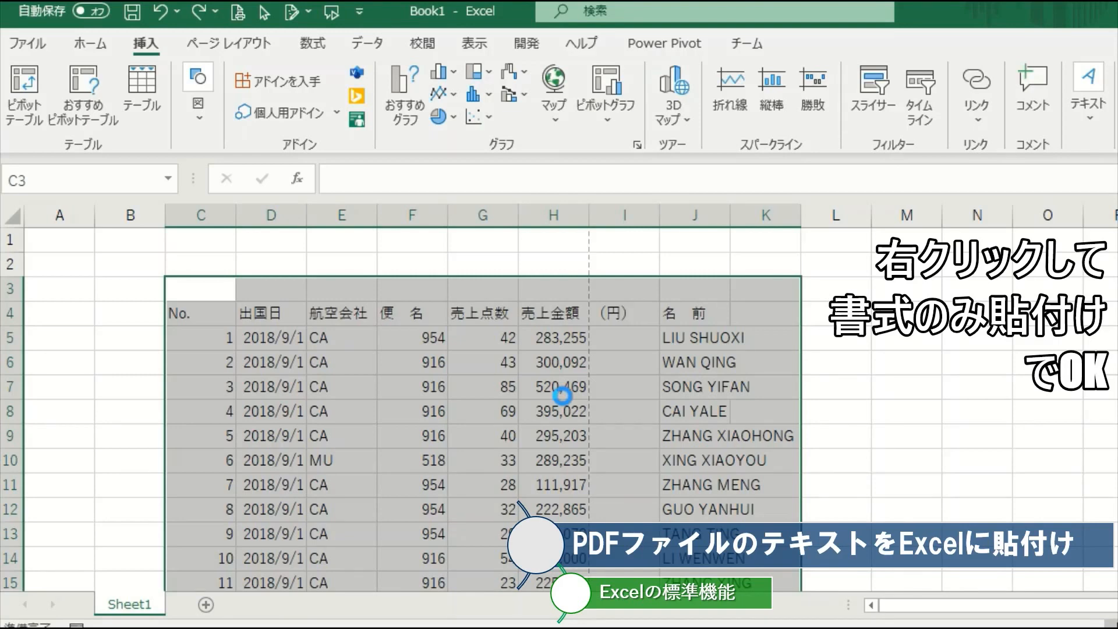
scroll(562, 396, down, 15)
scroll(562, 396, down, 20)
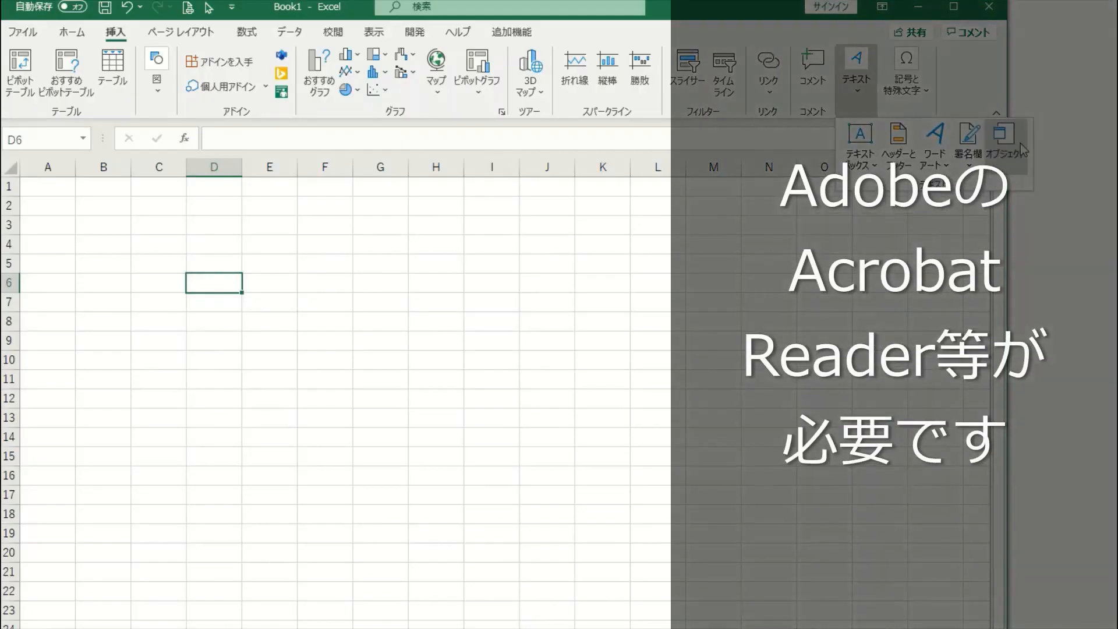
Insert the KAVA TOUR sales results PDF from the 202012_KAVATOUR_曲歌 folder as an embedded object at cell D6.
click(1020, 143)
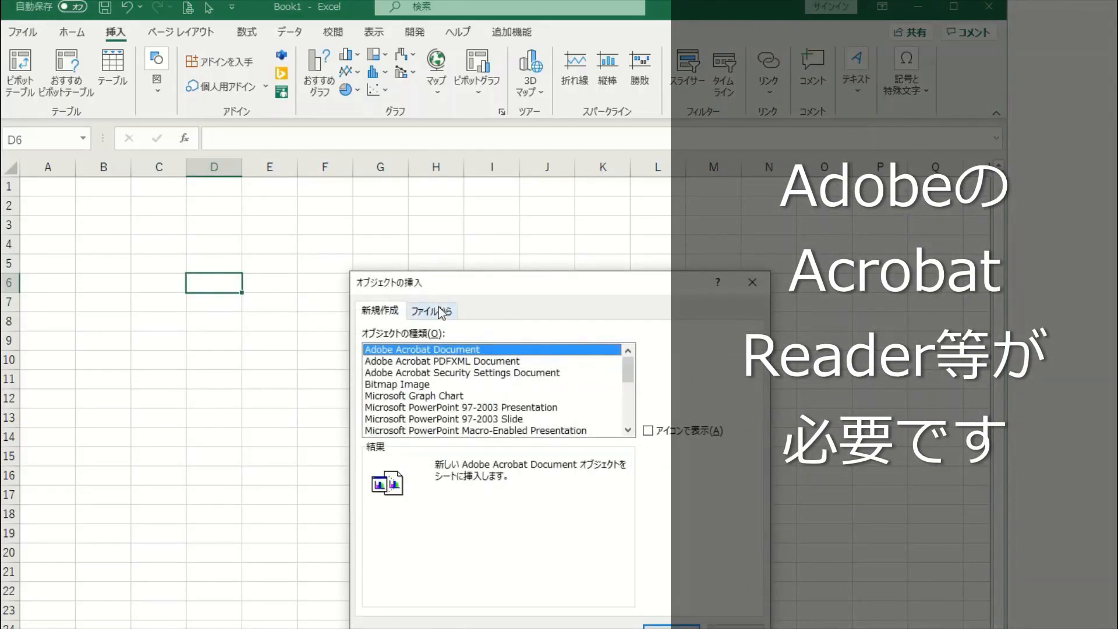
click(442, 312)
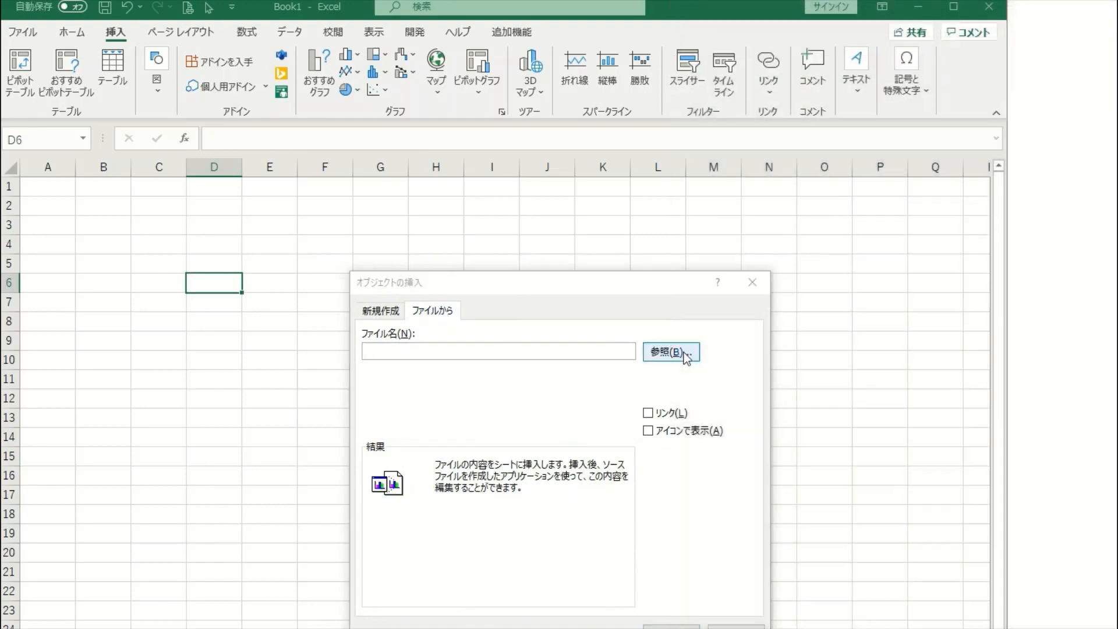
click(684, 352)
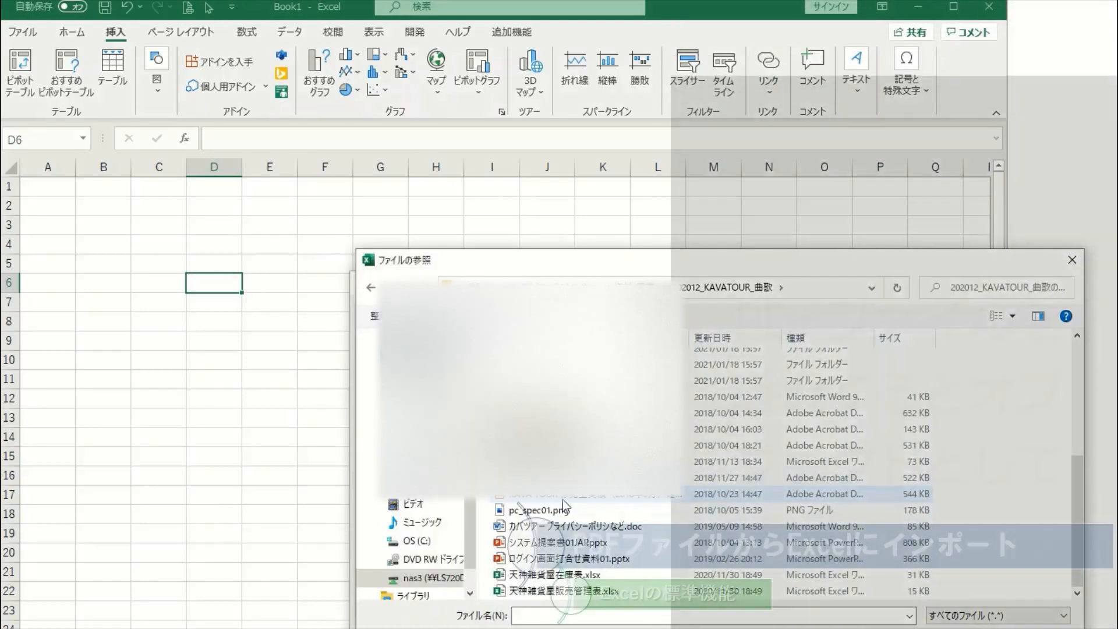
click(563, 500)
drag(866, 260, 867, 257)
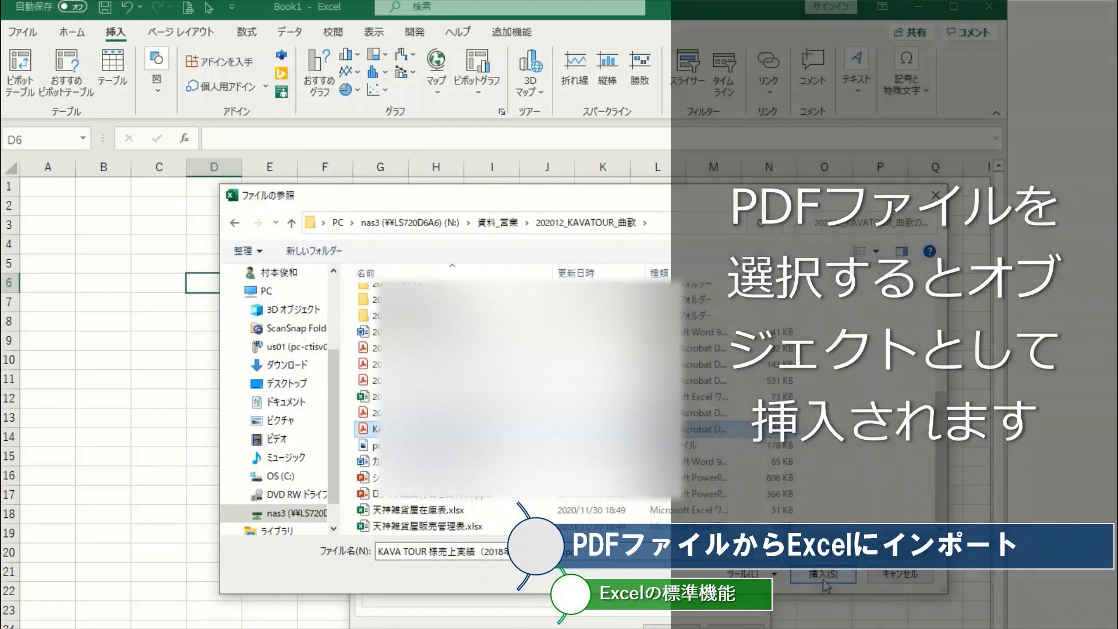
key(Return)
drag(601, 288, 542, 214)
click(621, 565)
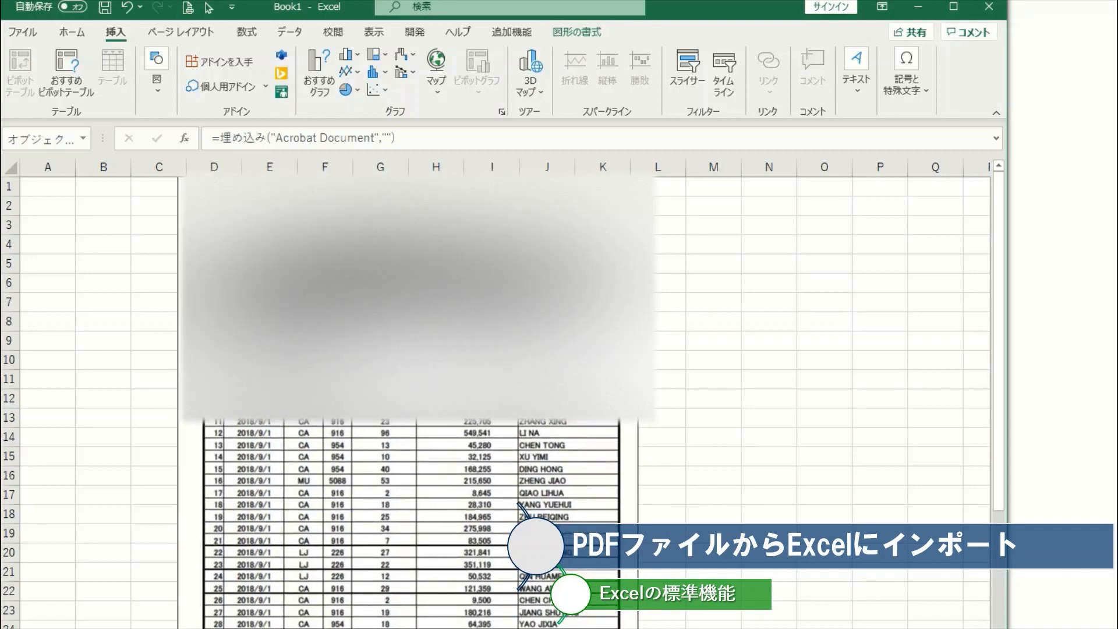
scroll(759, 340, down, 3)
scroll(759, 340, down, 1)
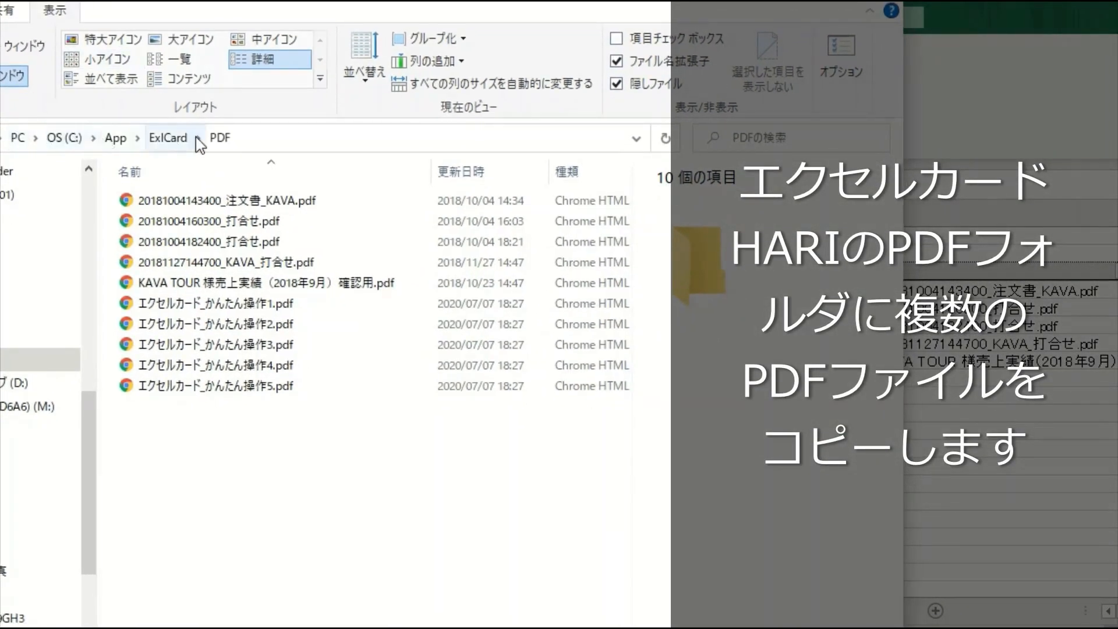
Switch to File Explorer and review all the PDF files stored in the ExlCard PDF folder.
click(167, 138)
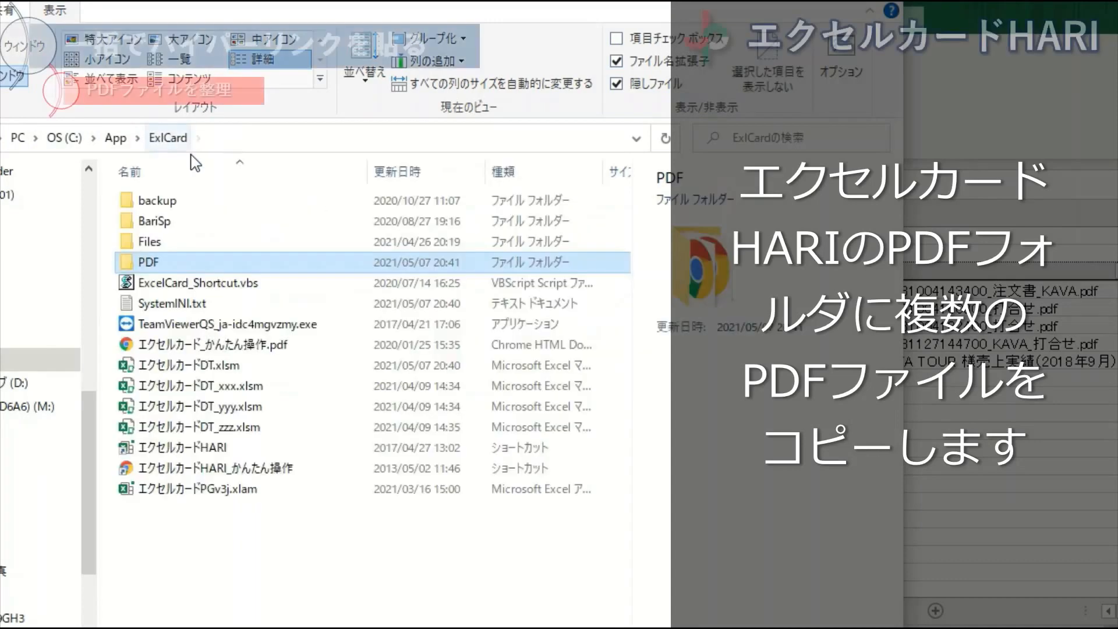
double_click(165, 265)
drag(335, 435, 212, 198)
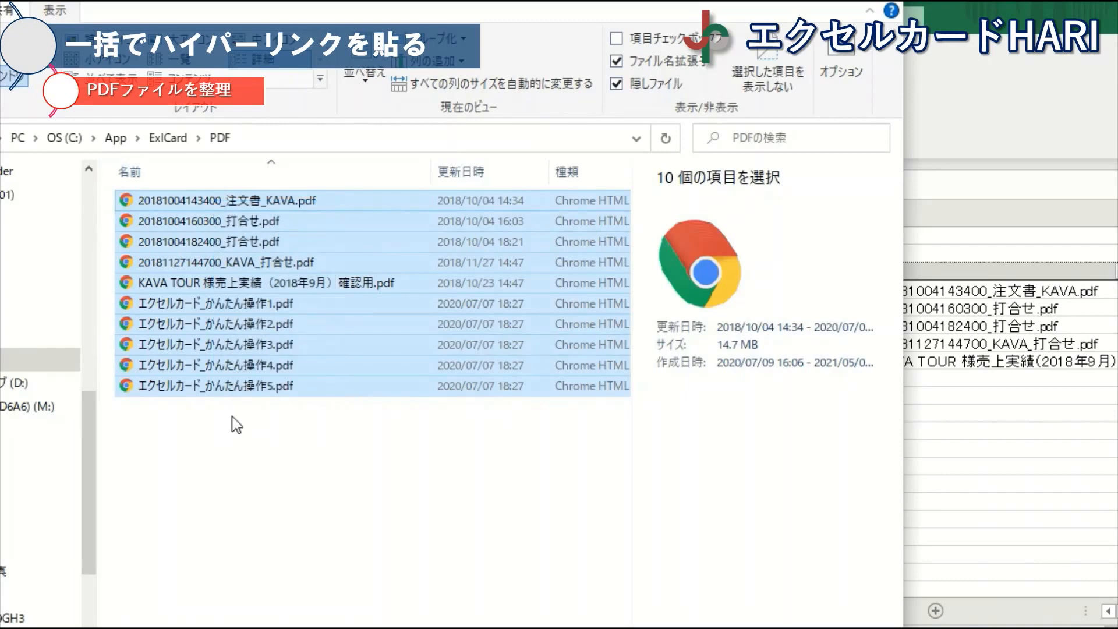
click(236, 425)
Copy the file name エクセルカード_かんたん操作1.pdf and paste it into cell I9 of the PDF column in エクセルカードDT.xlsm.
click(226, 308)
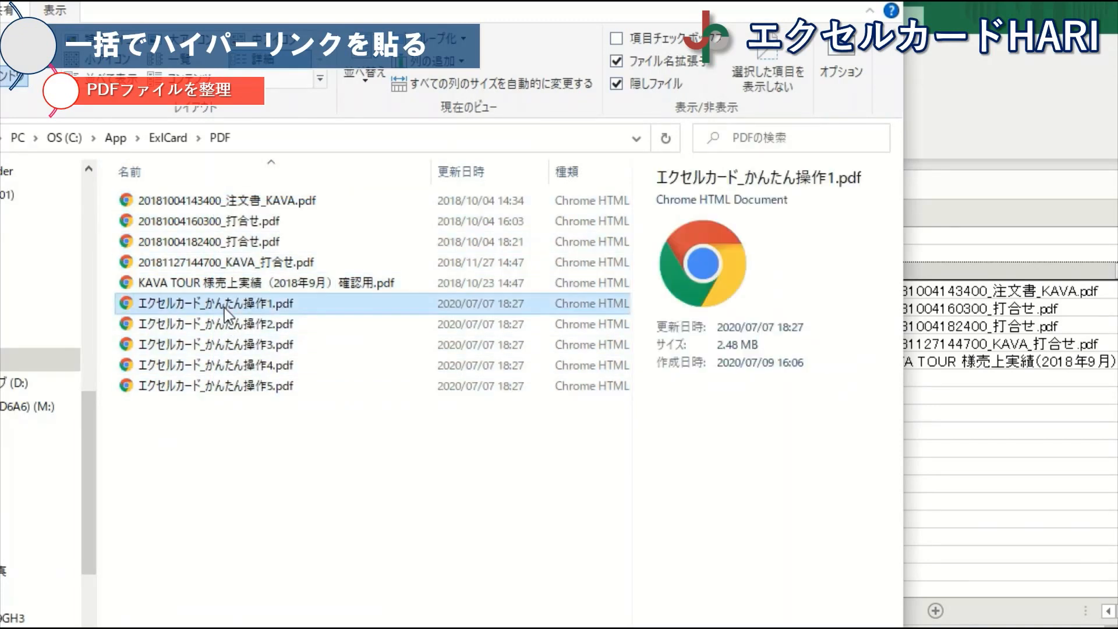
key(F2)
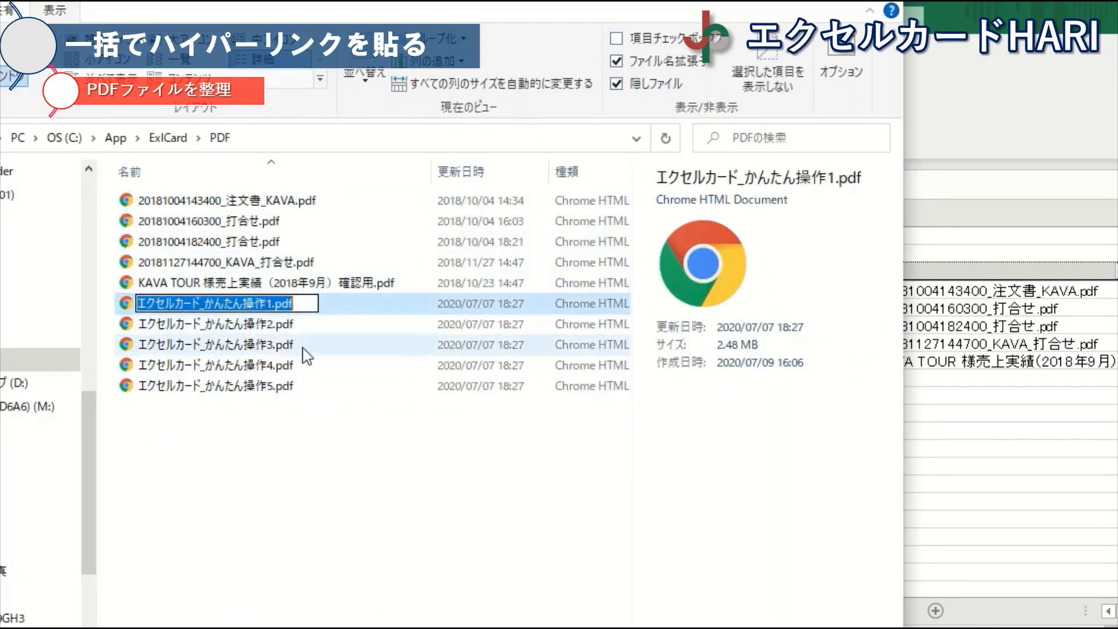
click(198, 507)
click(926, 432)
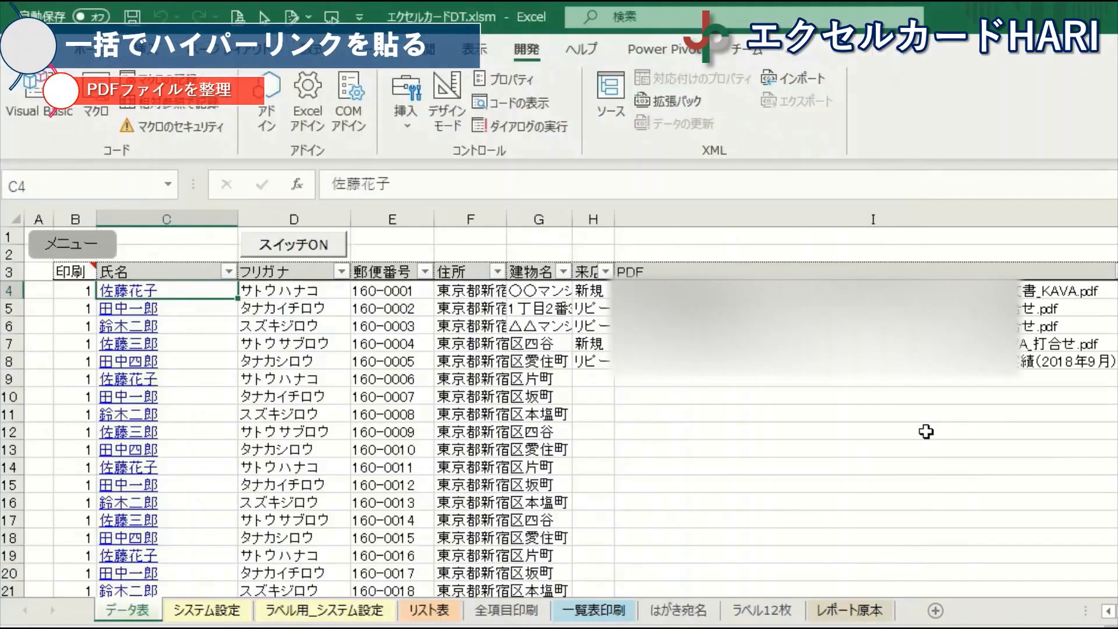
click(837, 379)
text(エクセルカード_かんたん操作1.pdf)
key(Return)
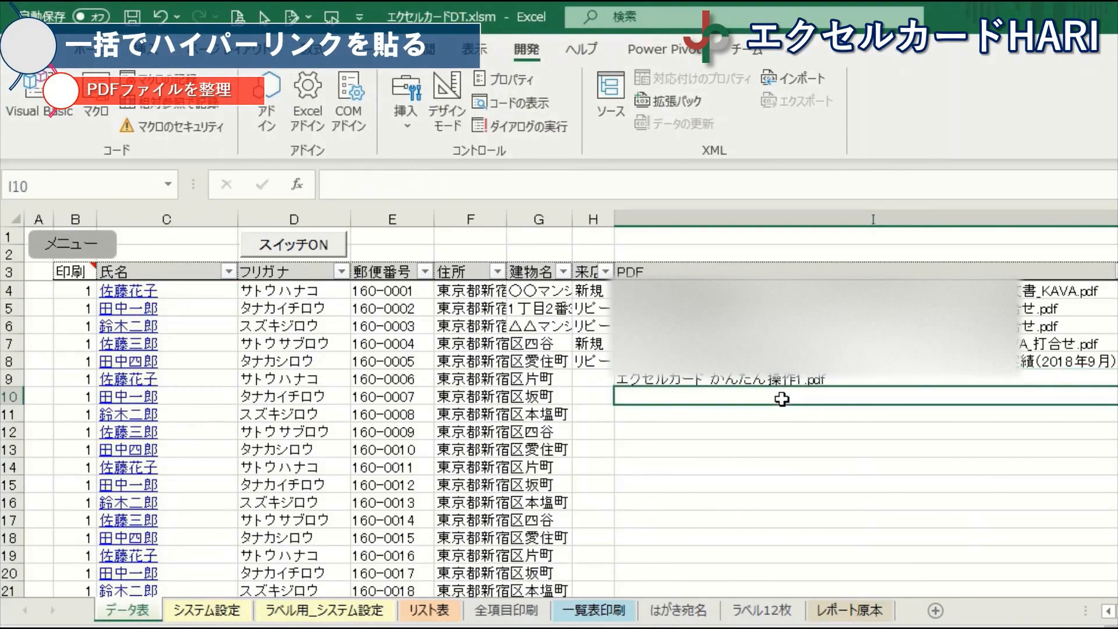
key(ctrl)
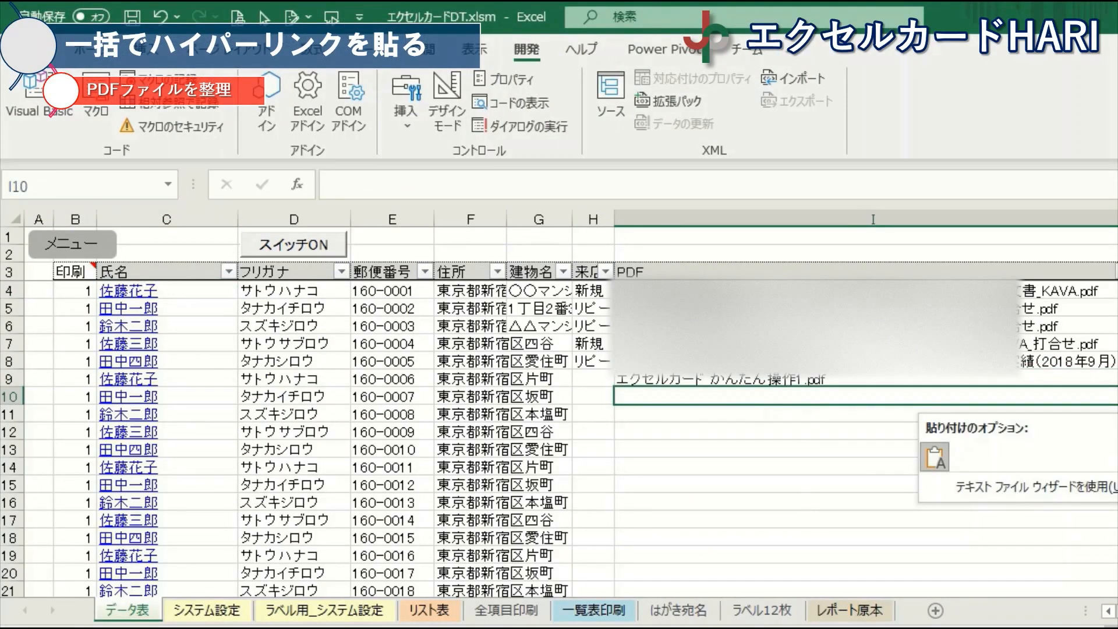
Copy the file name エクセルカード_かんたん操作2.pdf from the PDF folder and paste it into cell I10 of エクセルカードDT.xlsm.
key(alt+Tab)
click(340, 324)
key(F2)
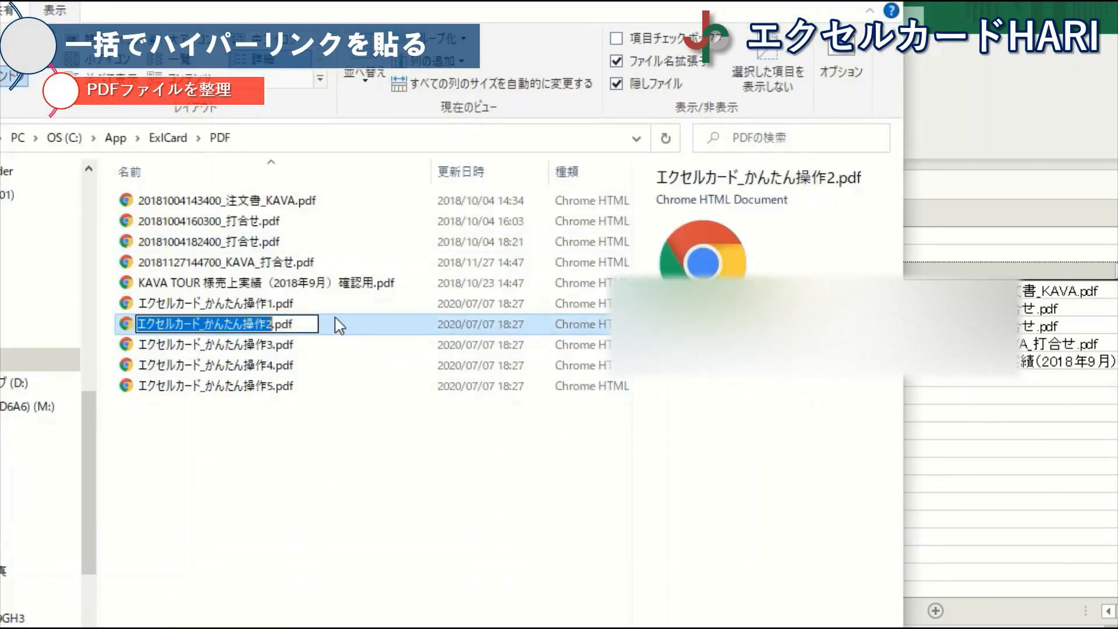
key(alt+Tab)
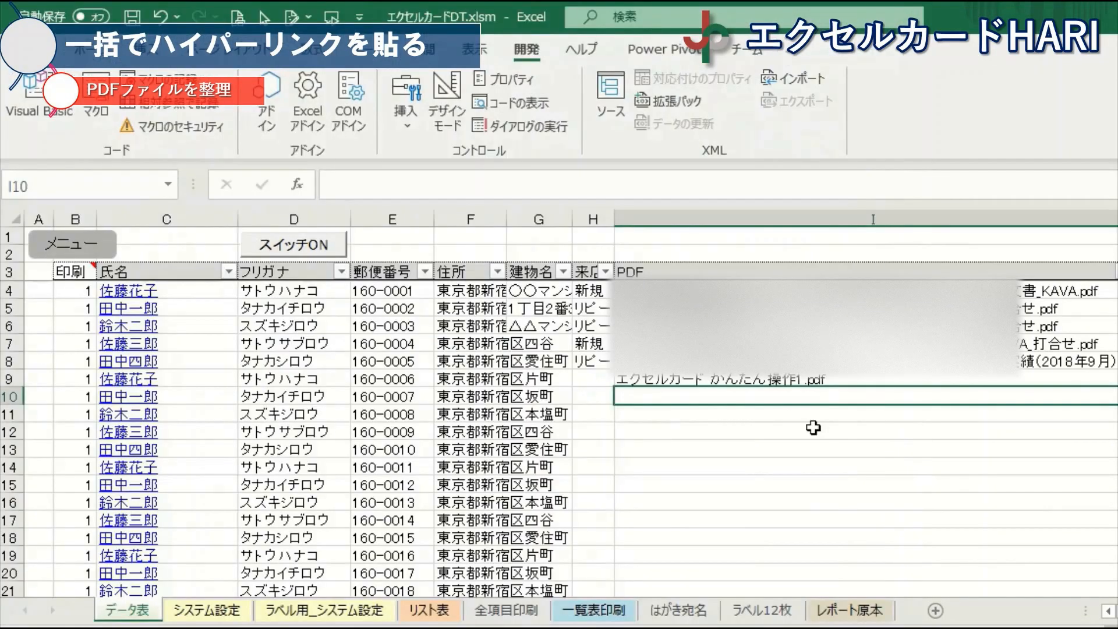
text(エクセルカード_かんたん操作2.pdf)
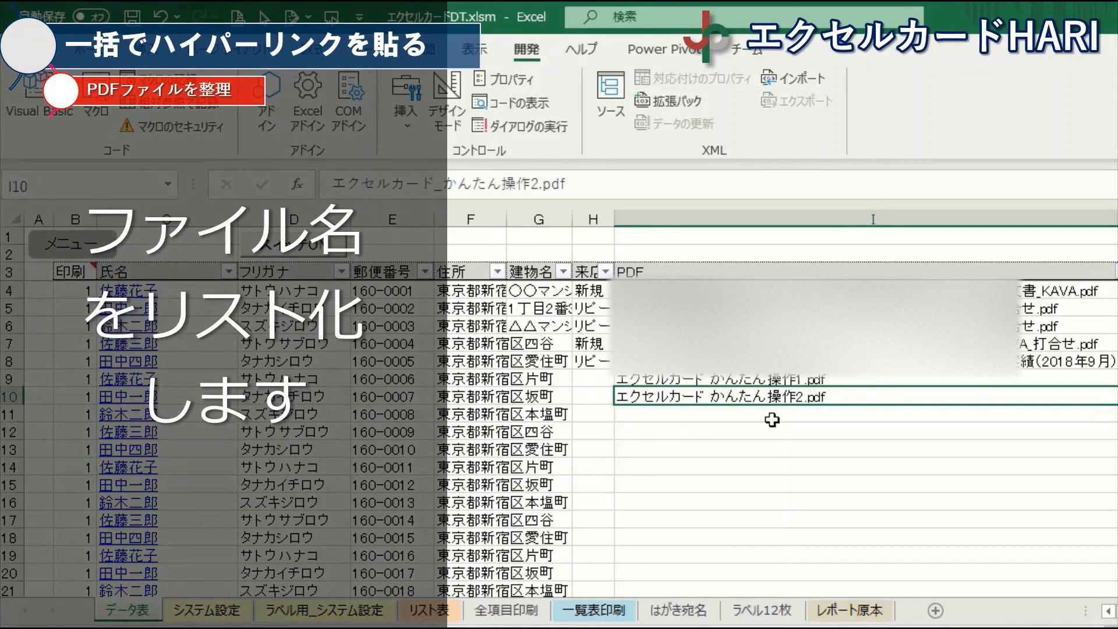
Copy the file name エクセルカード_かんたん操作3.pdf from the PDF folder and paste it into cell I11 of the PDF column.
key(alt+Tab)
click(283, 346)
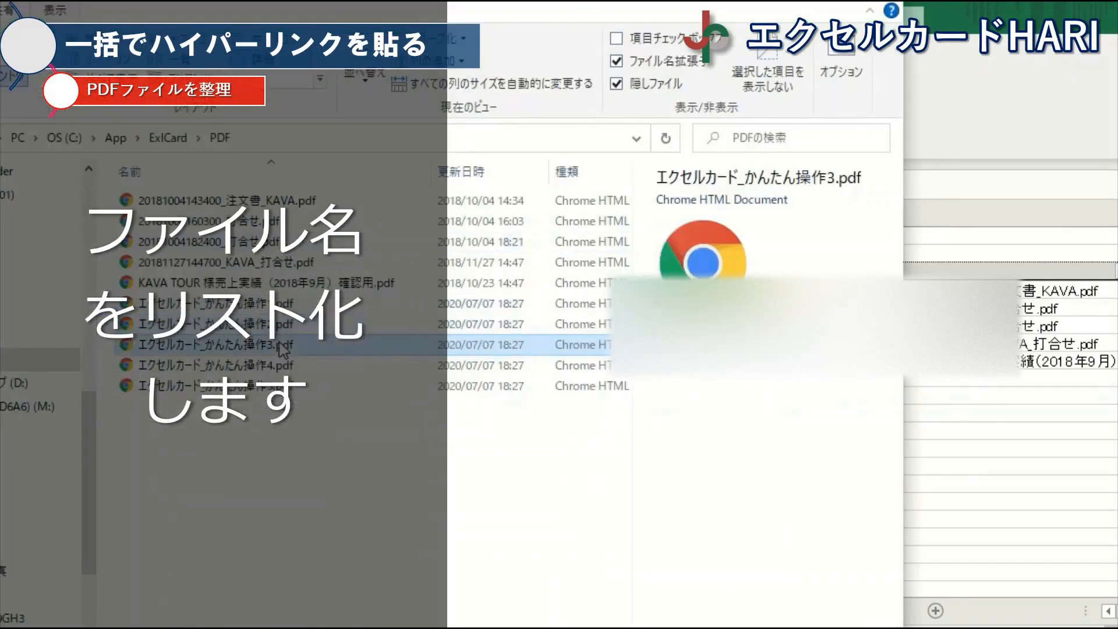
key(F2)
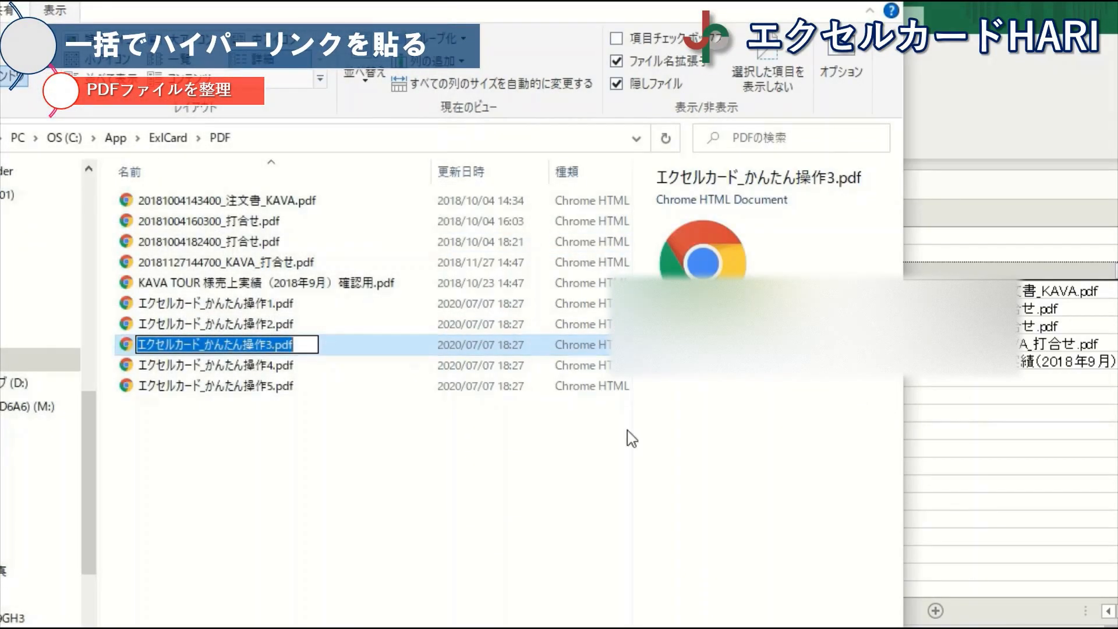
key(ctrl+c)
key(alt+Tab)
click(774, 414)
key(ctrl+v)
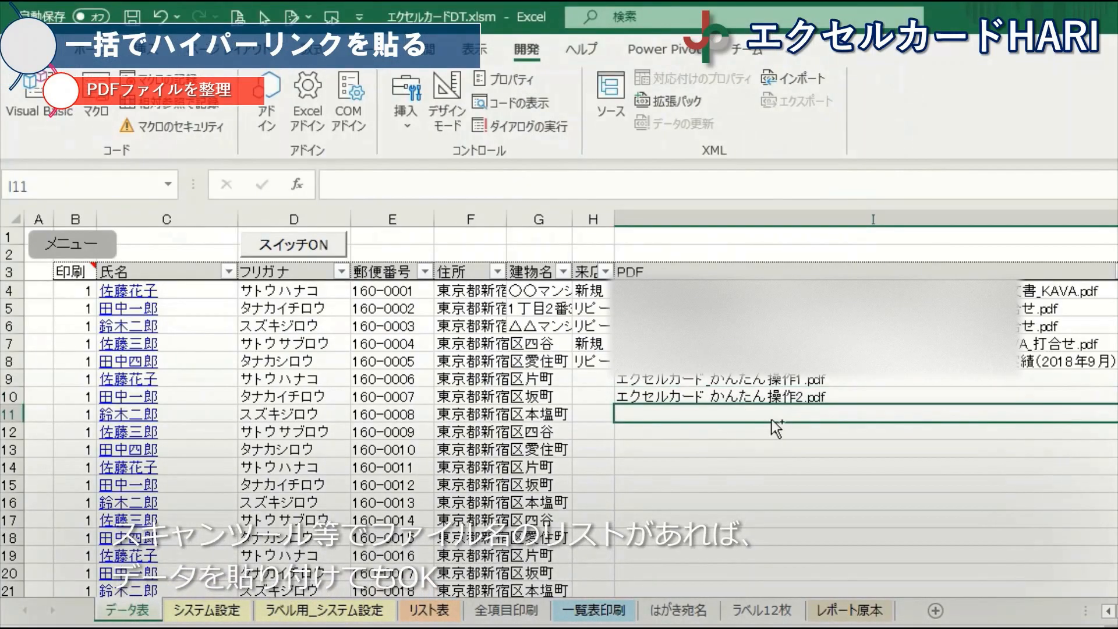
Copy the file name エクセルカード_かんたん操作4.pdf from the PDF folder and paste it into cell I12 of the PDF column.
key(alt+Tab)
click(303, 365)
key(F2)
key(ctrl+c)
key(alt+Tab)
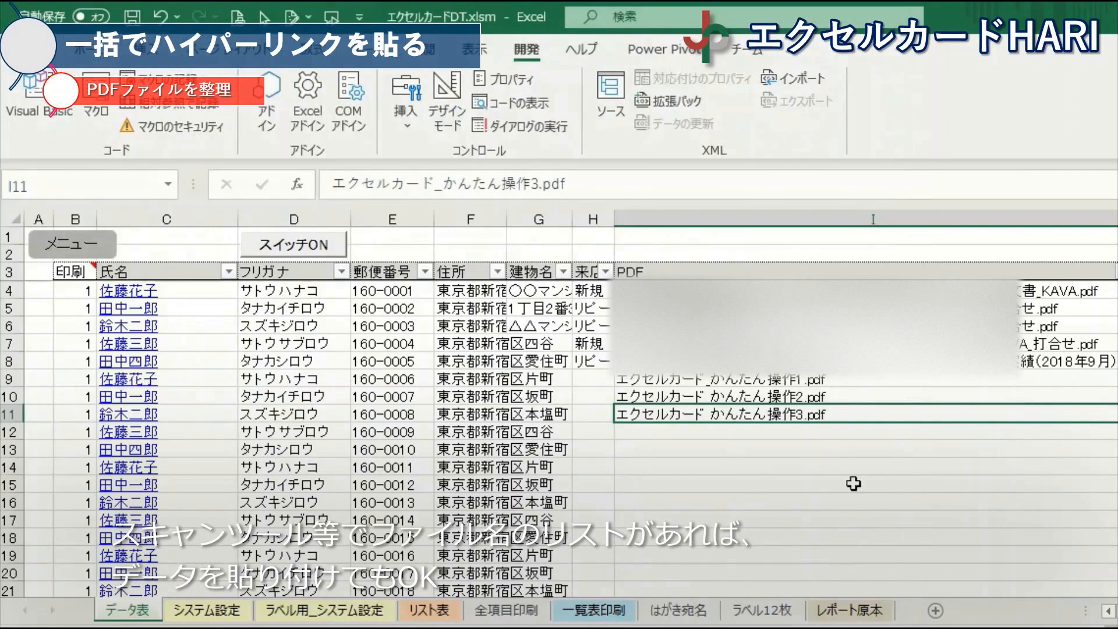
click(788, 433)
key(ctrl+v)
Copy the file name エクセルカード_かんたん操作5.pdf from the PDF folder and paste it into cell I13 of the PDF column.
key(alt+Tab)
click(299, 386)
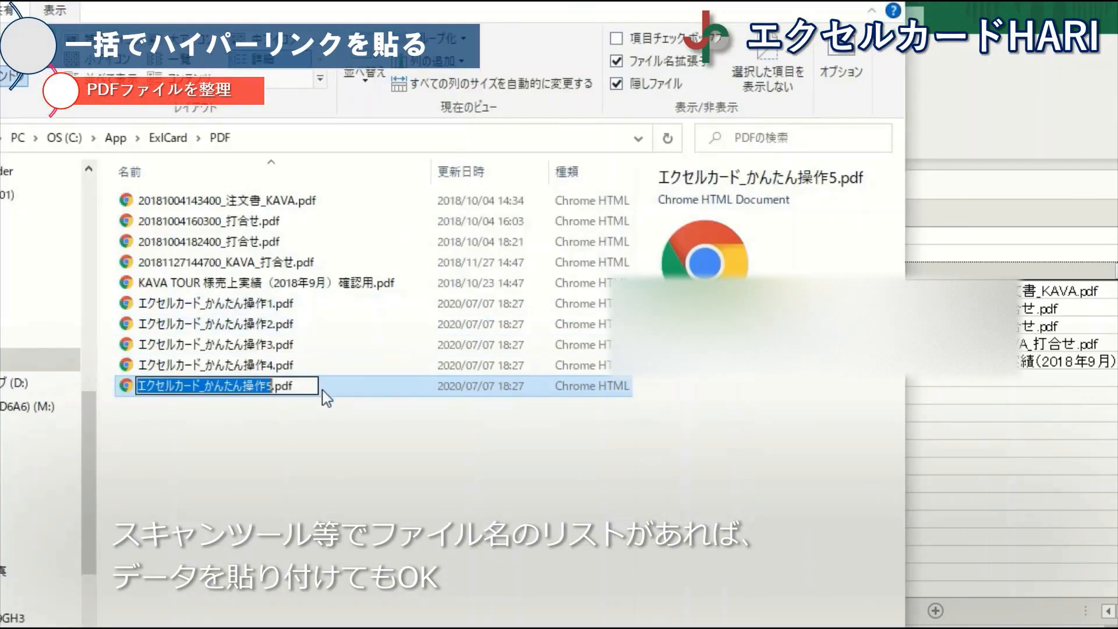
key(F2)
key(ctrl+c)
key(alt+Tab)
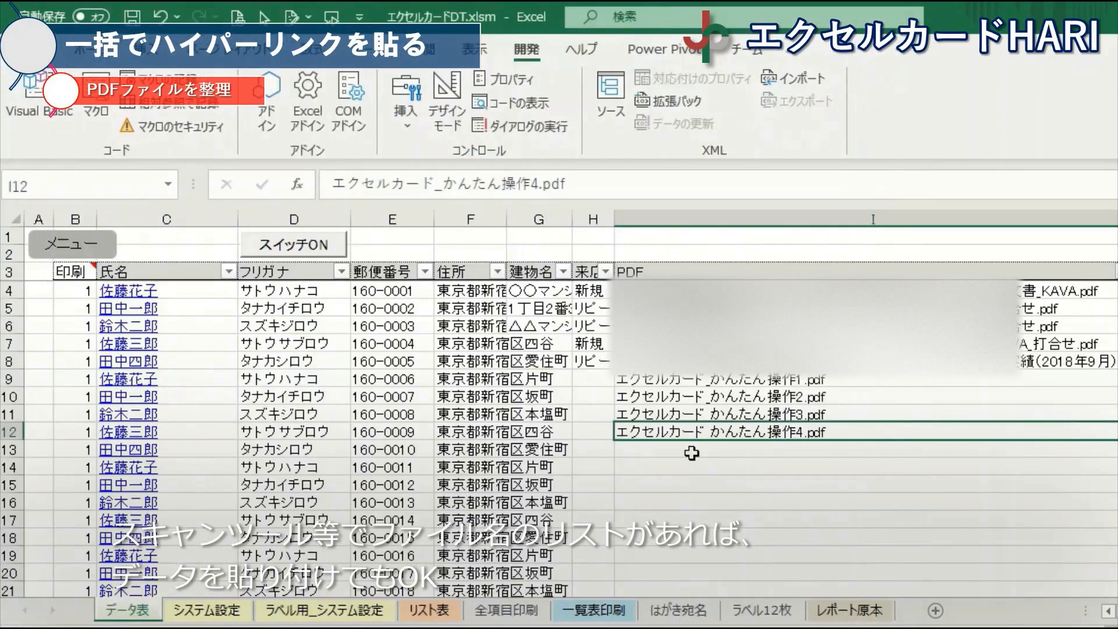
click(722, 449)
key(ctrl+v)
Narrow the File Explorer window to compare the folder's PDF files with the Excel PDF column, and return to Excel.
click(640, 361)
key(alt+Tab)
drag(1116, 262, 585, 263)
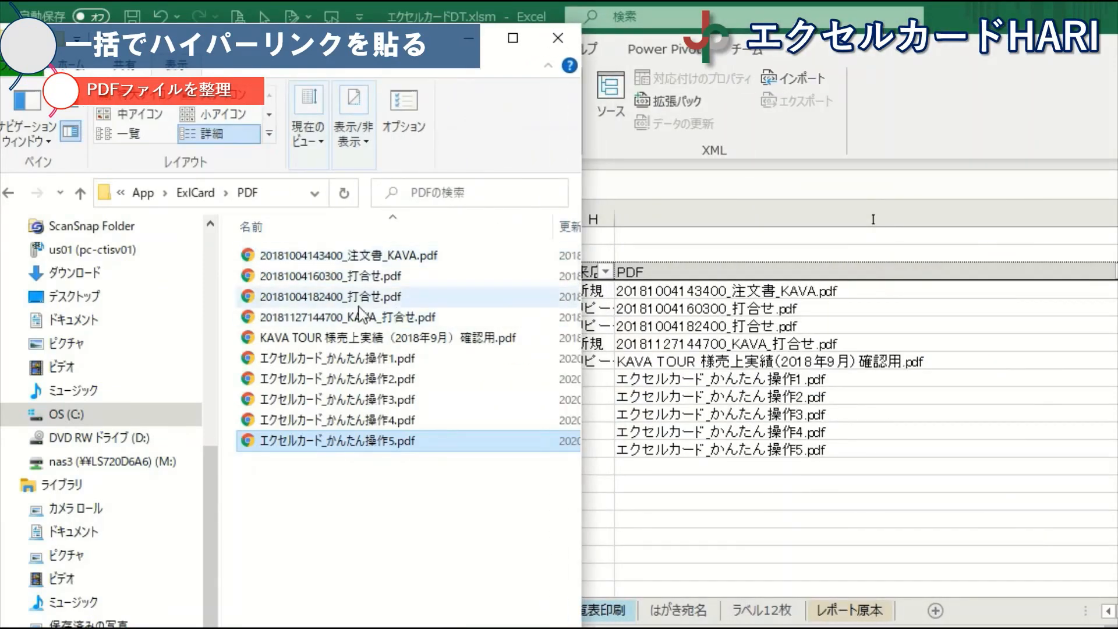
key(alt+Tab)
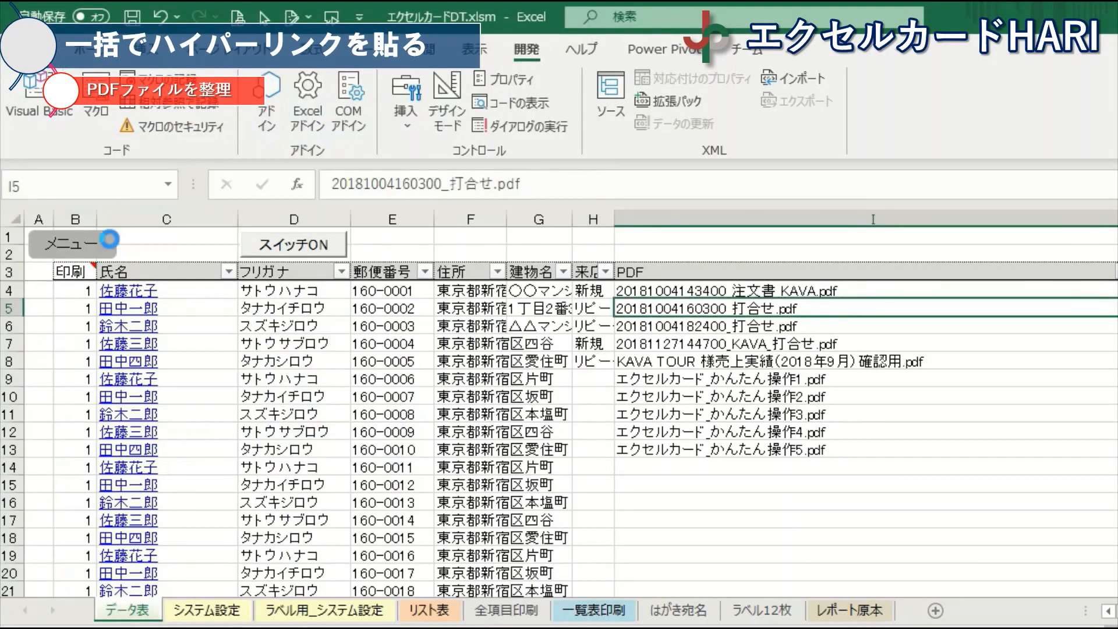
Register the system settings with hyperlinks from item 1 to PDF file name item 7, using C:\App\ExlCard\PDF, and close the menus.
click(111, 249)
click(684, 409)
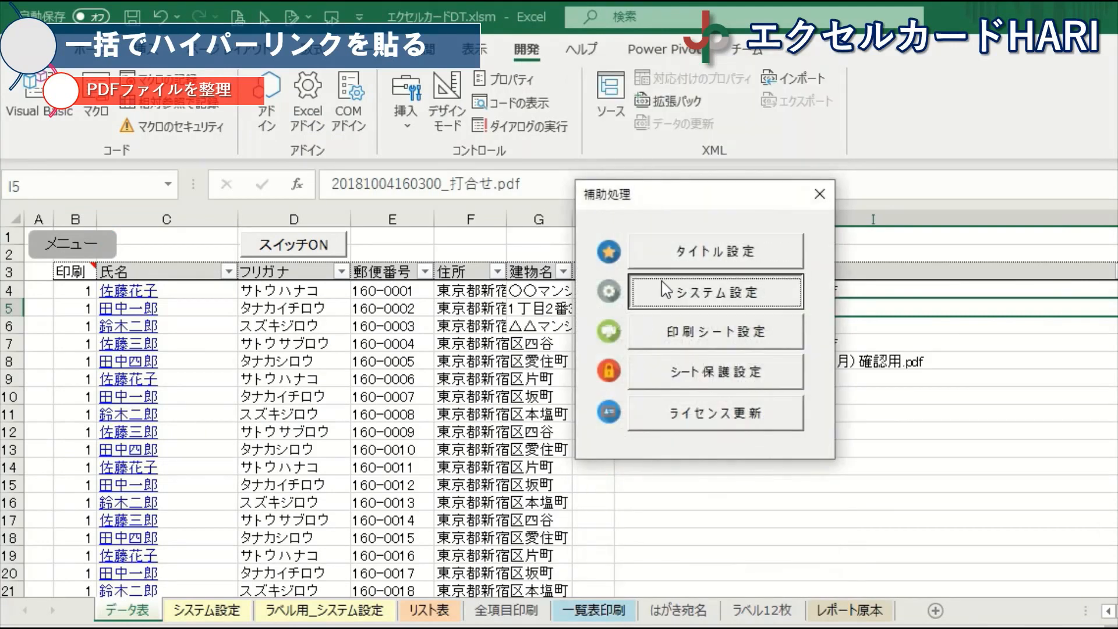
click(664, 289)
click(418, 283)
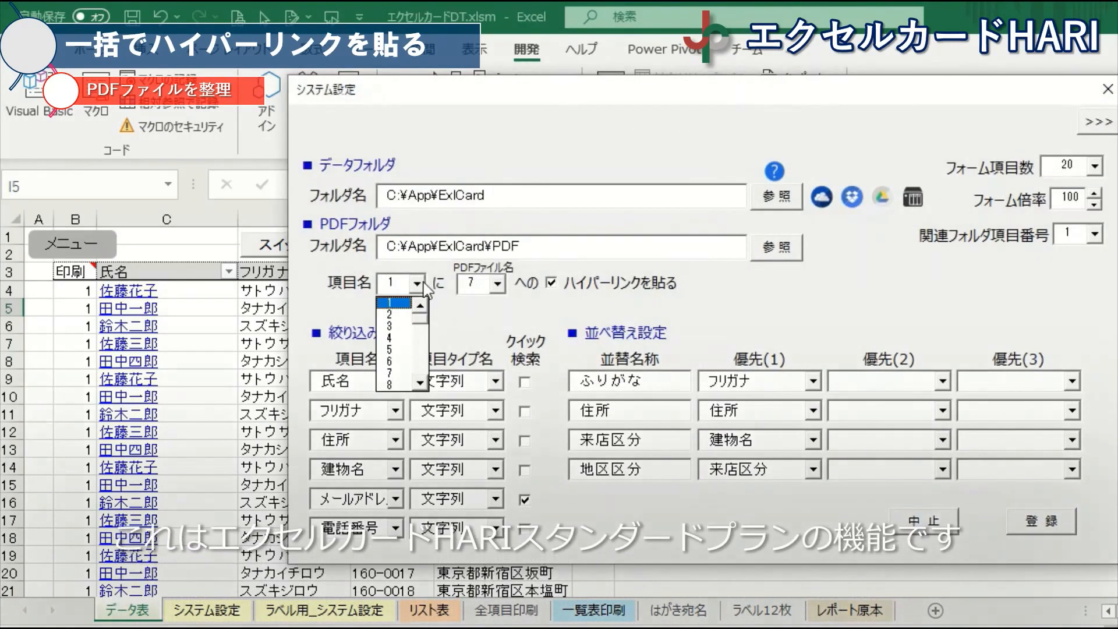
click(423, 284)
click(497, 284)
click(498, 285)
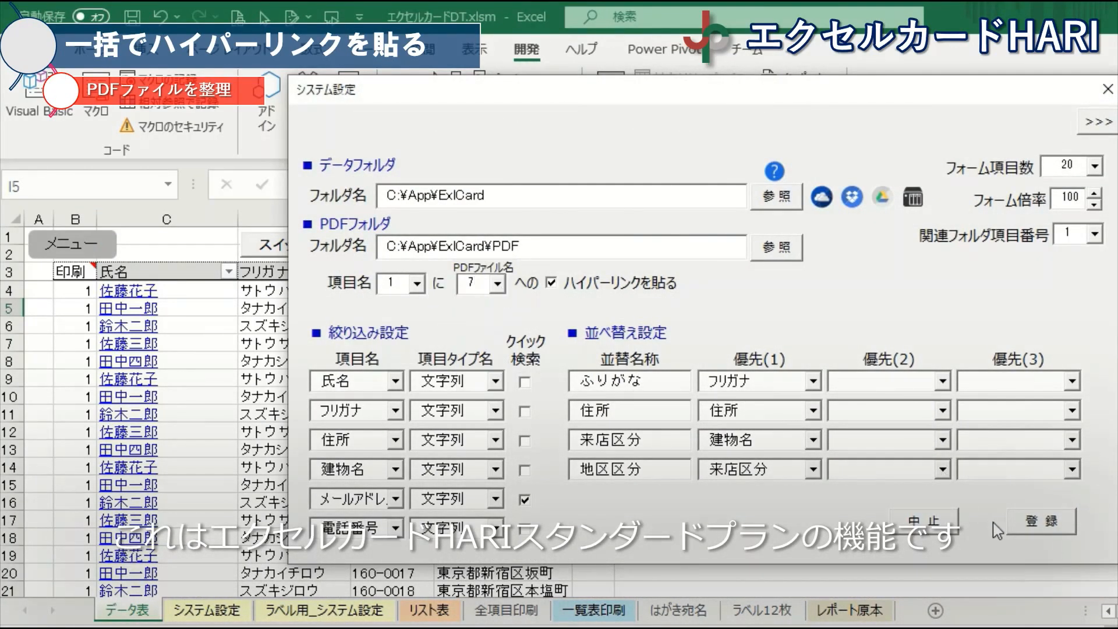
click(1053, 524)
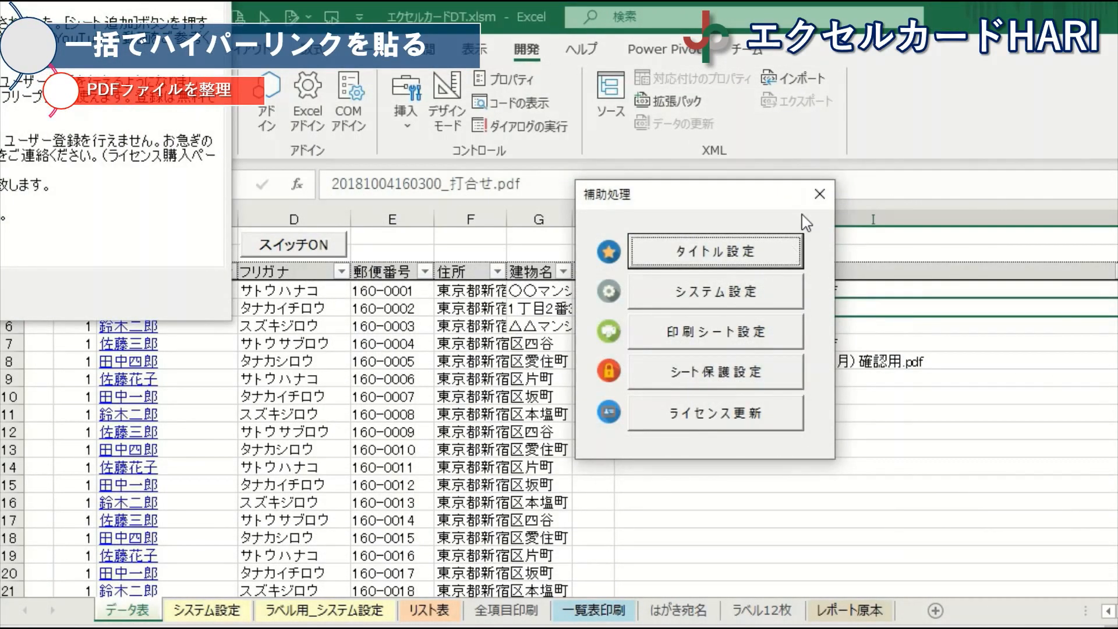
click(820, 194)
click(816, 75)
Open the PDFs linked from the name cells C4, C5 and C6 to check them, and return to the sheet.
click(143, 288)
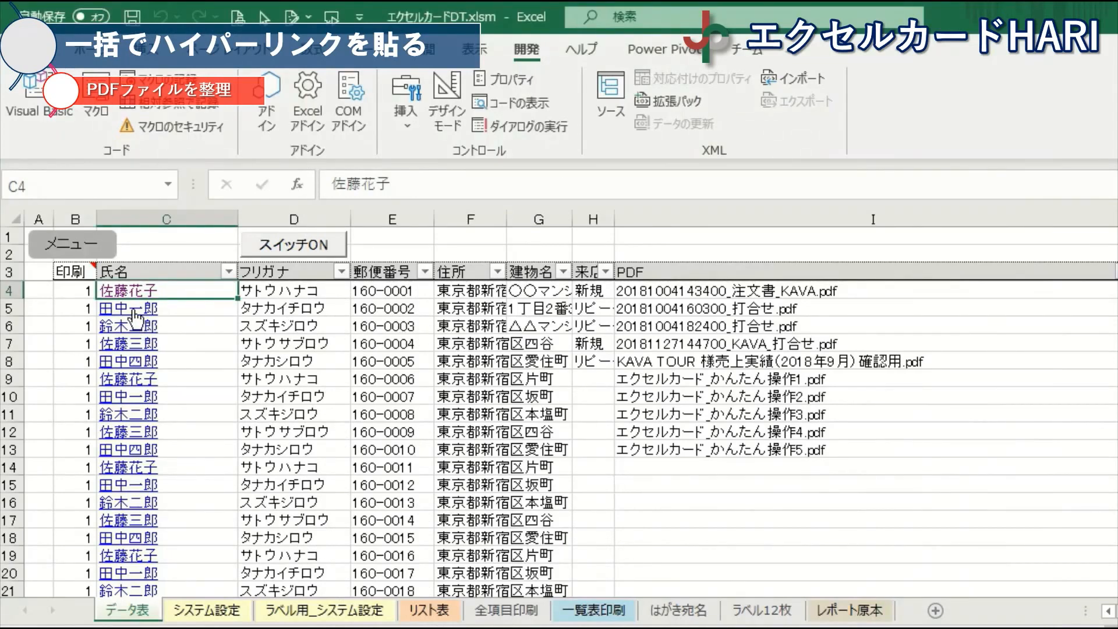
click(134, 311)
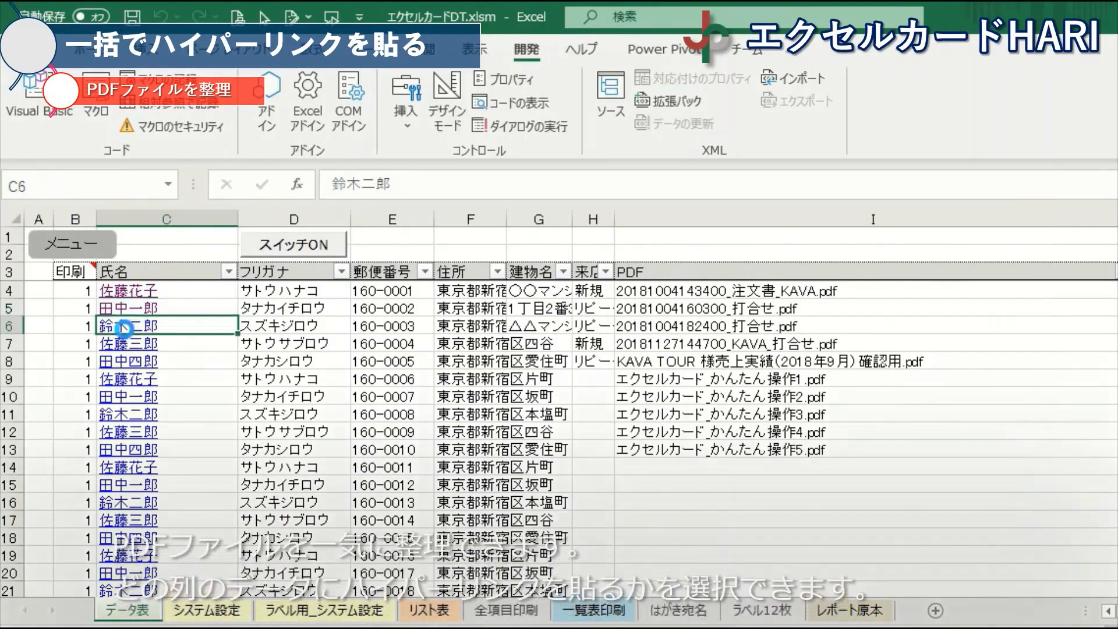
click(128, 327)
scroll(519, 363, down, 5)
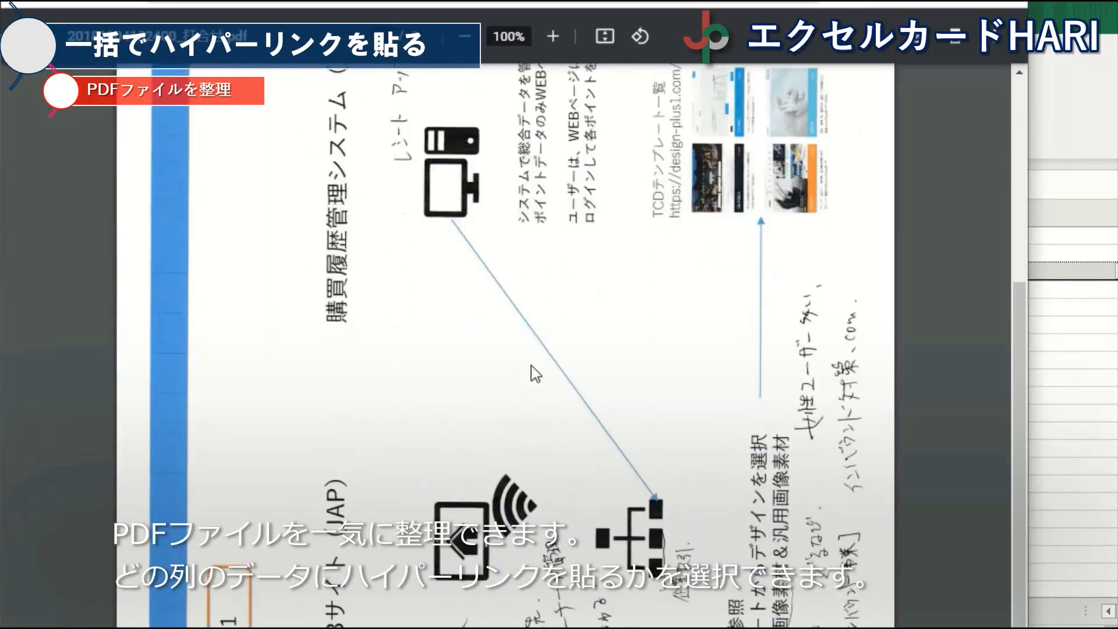
click(1096, 475)
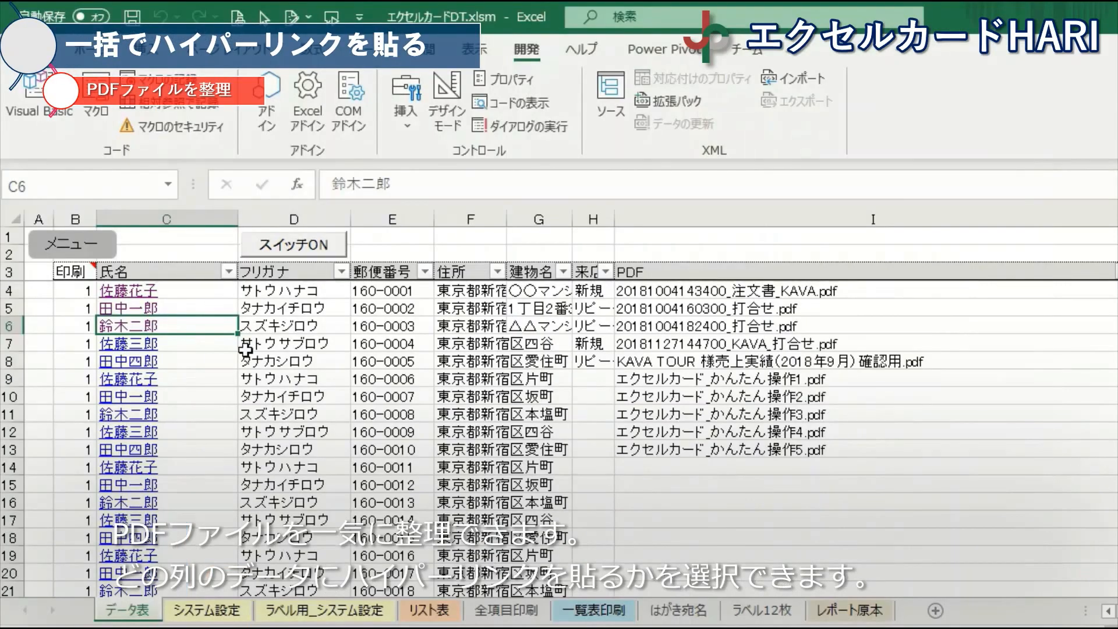
Open and view the PDFs linked from the name cells C7, C8 and C9, returning to the sheet after each.
click(149, 346)
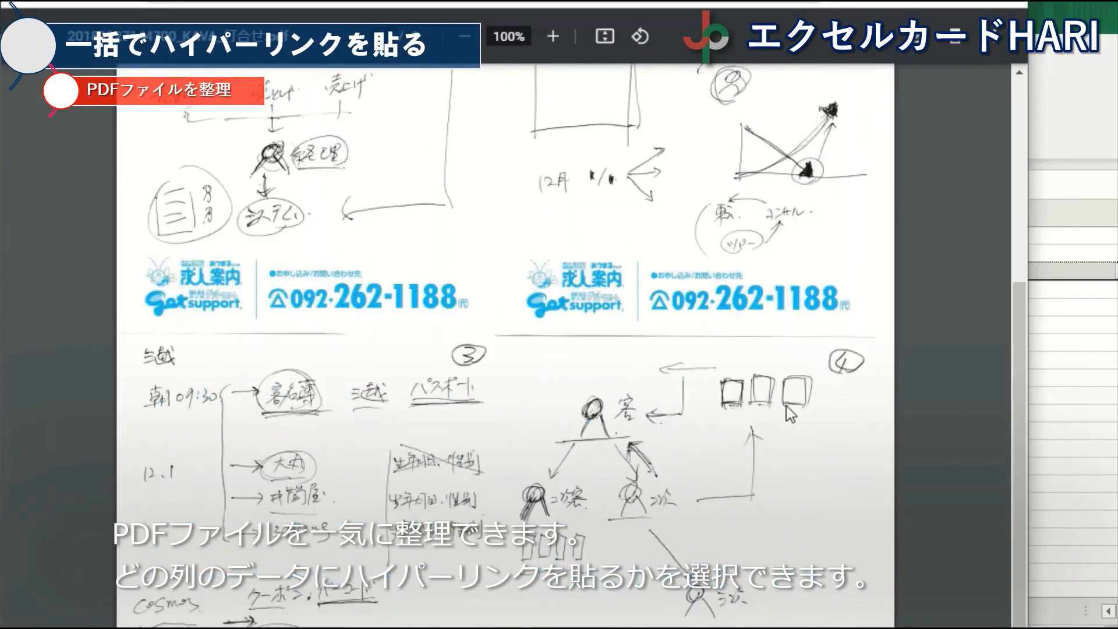
click(1070, 497)
click(113, 367)
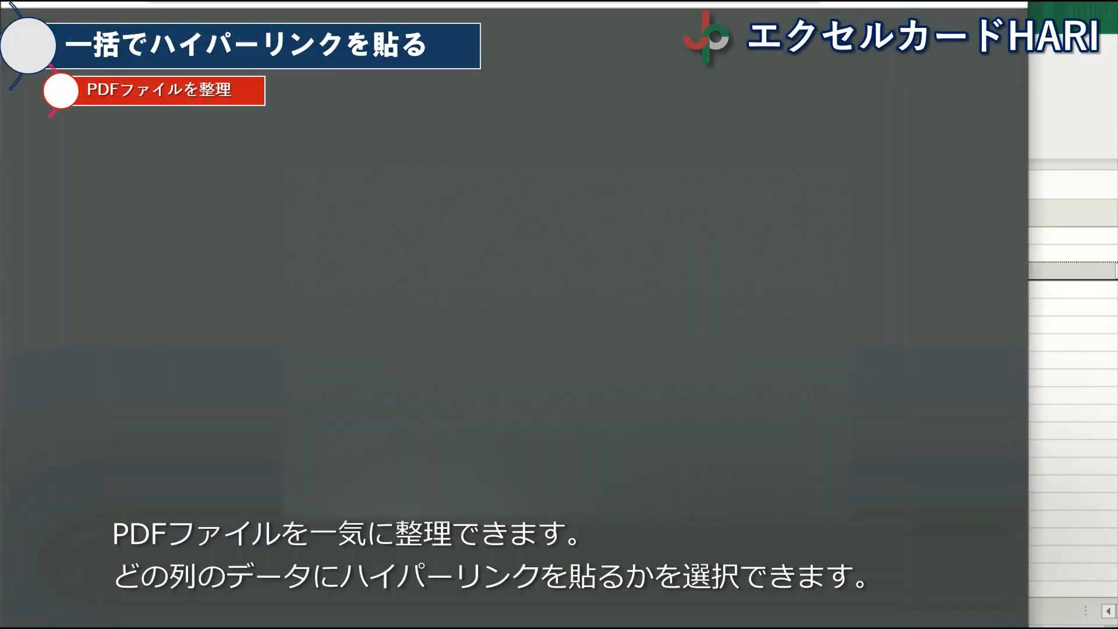
scroll(507, 349, down, 10)
click(1082, 492)
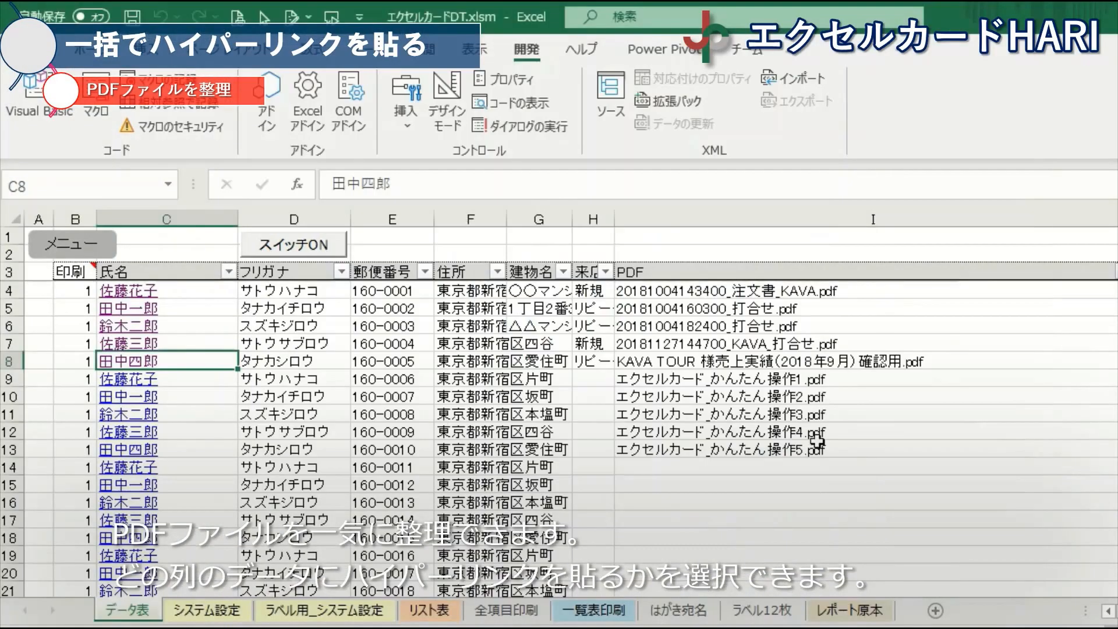
click(158, 381)
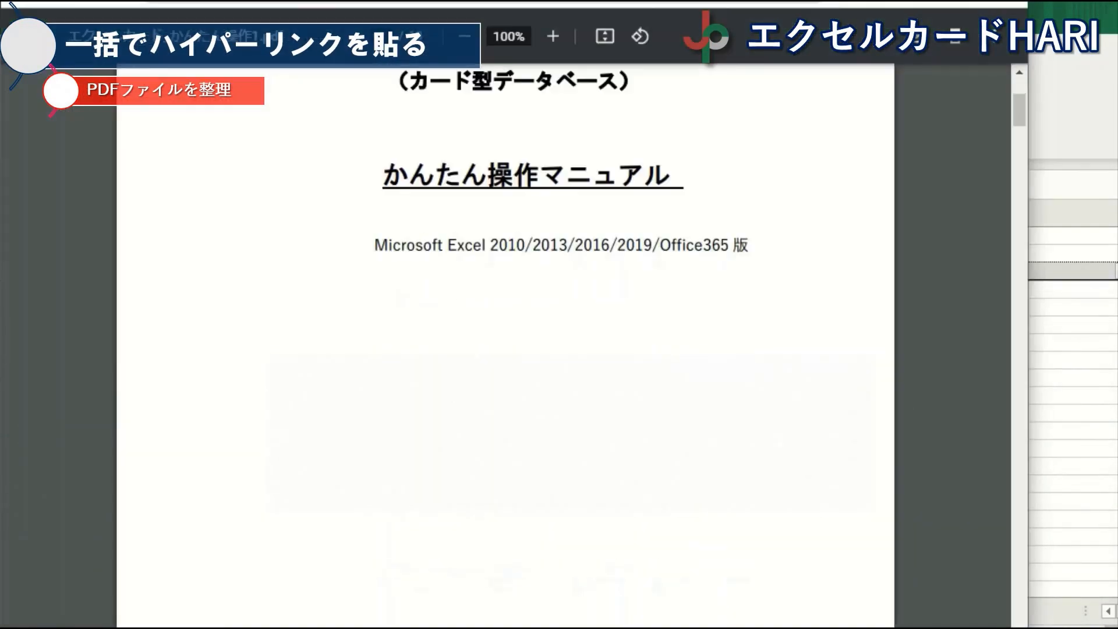
scroll(791, 466, down, 5)
click(1082, 487)
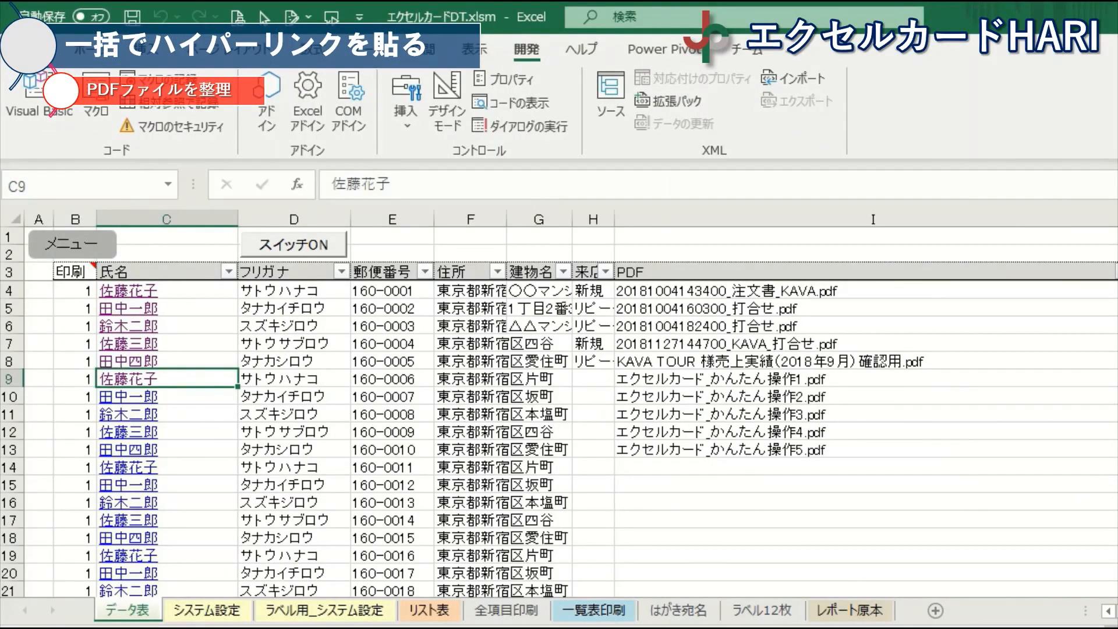
Remove all the name hyperlinks by registering the system settings with ハイパーリンクを貼る turned off, and move the main menu aside.
click(70, 251)
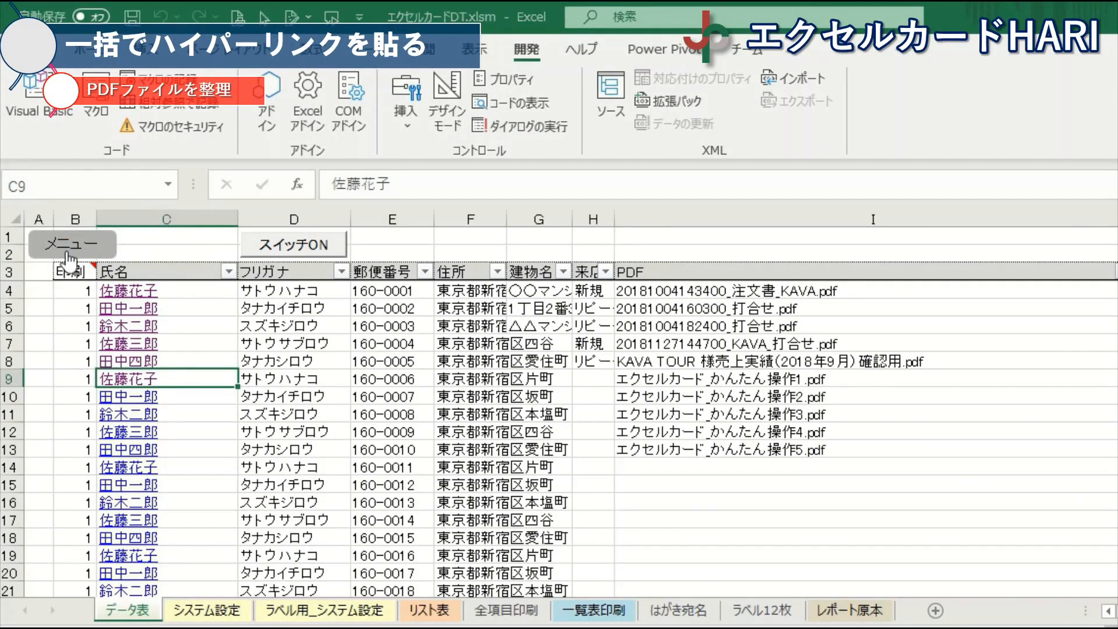
click(705, 415)
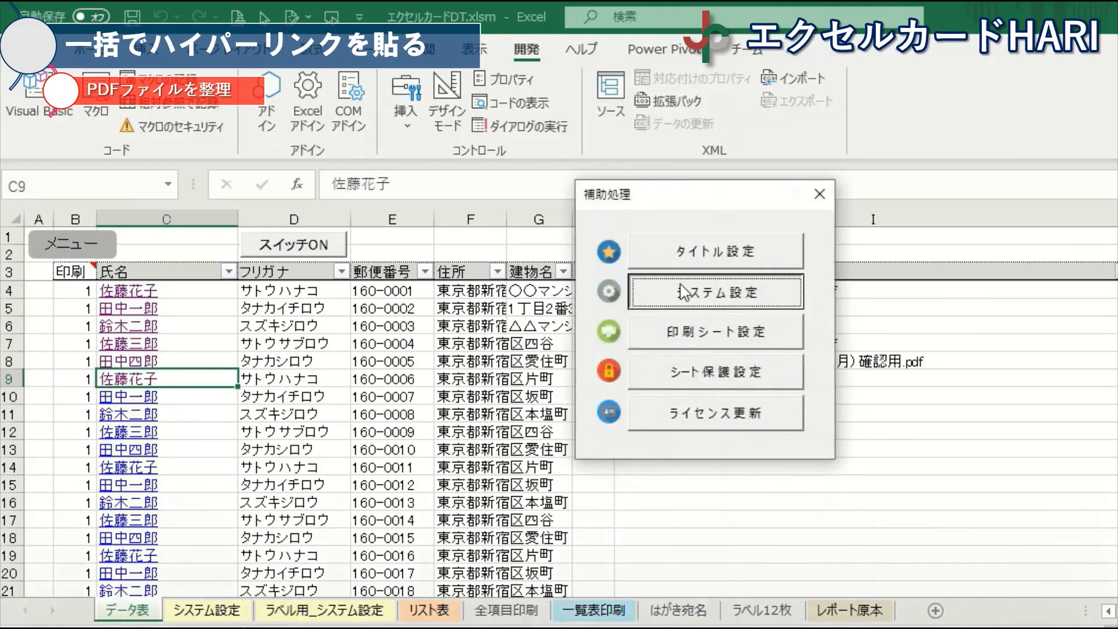
click(679, 289)
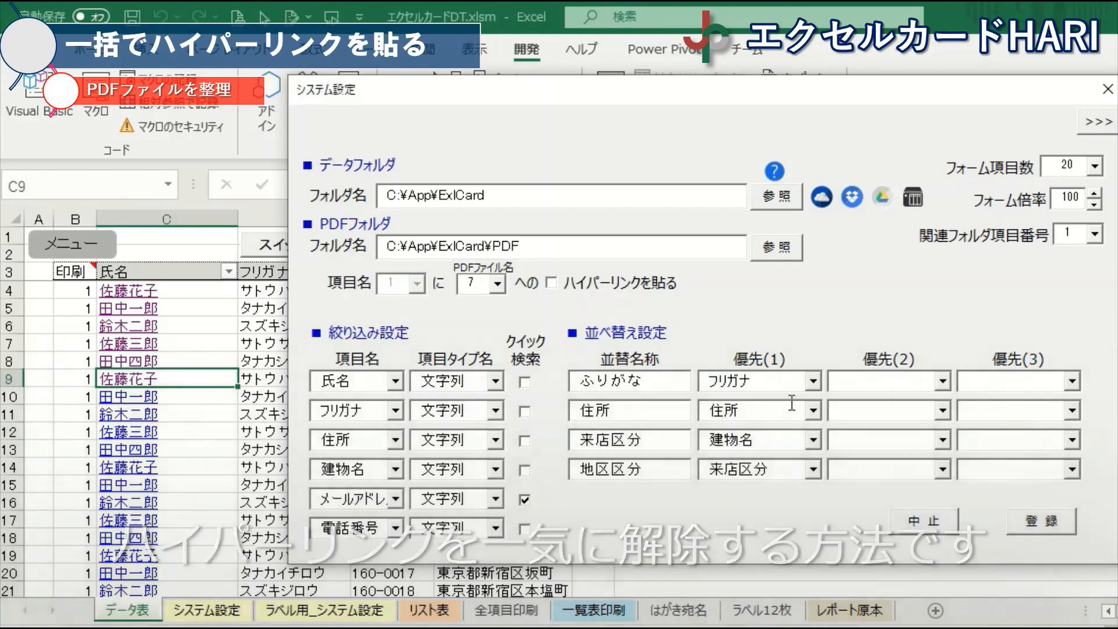
click(1039, 525)
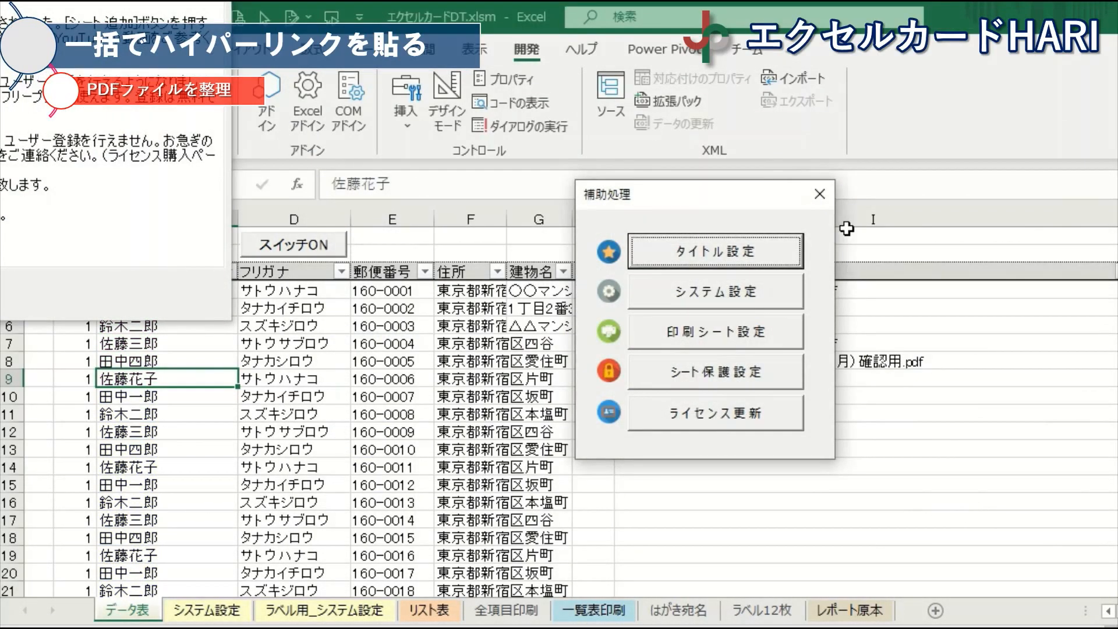
click(820, 194)
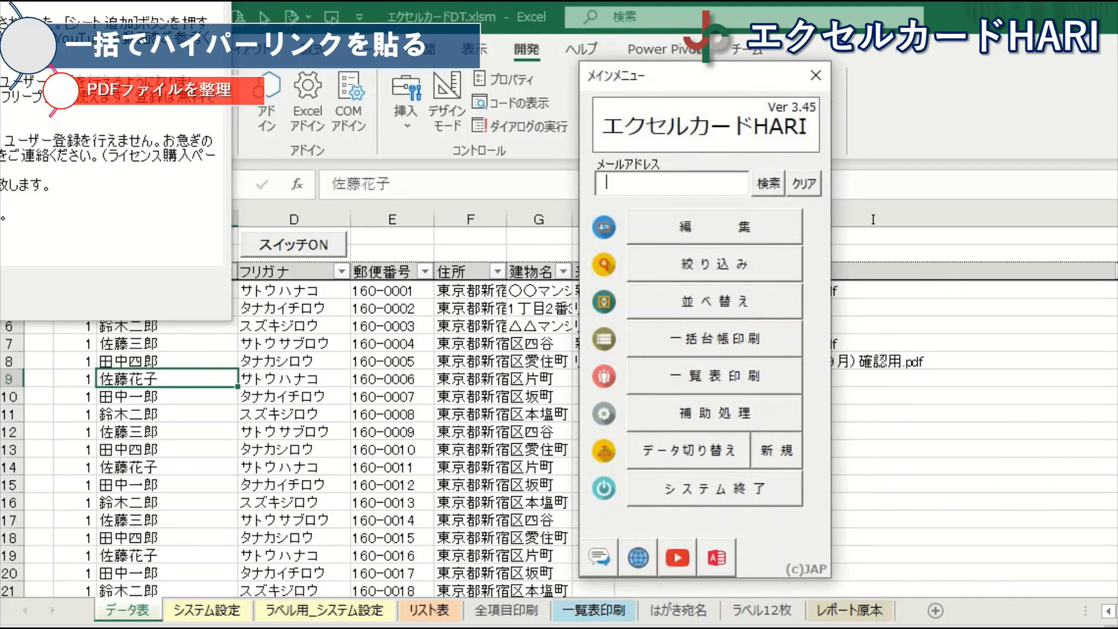
drag(638, 82, 464, 126)
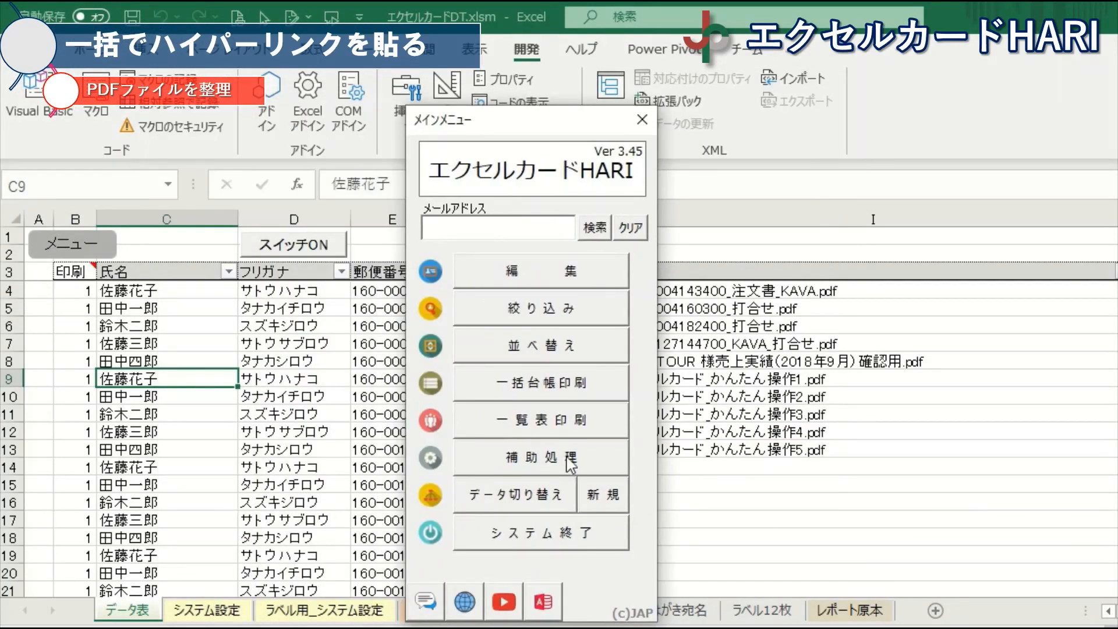